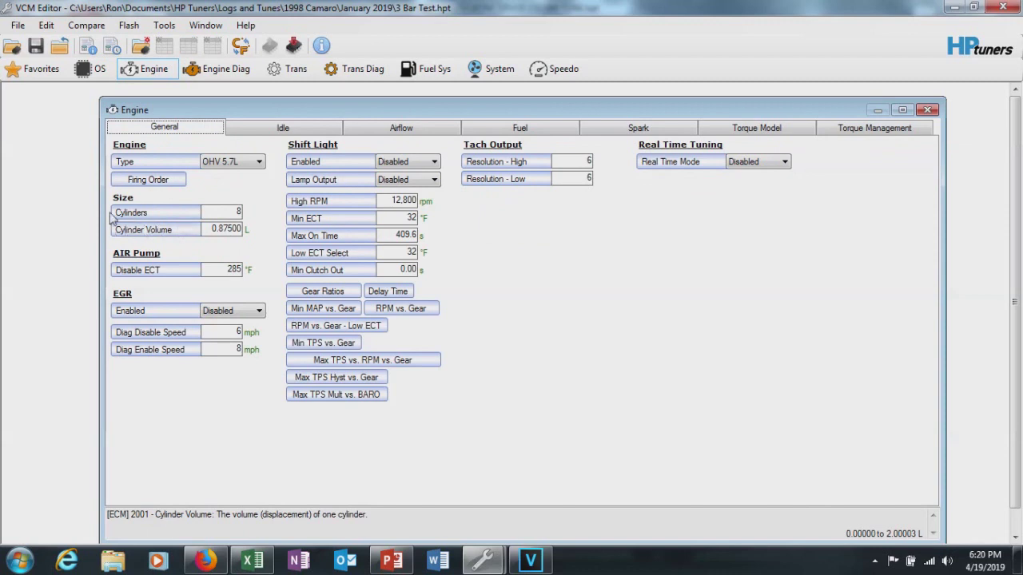
Step: Check the engine's Cylinder Volume and examine the MAF Airflow vs. Output Frequency table across its frequency range
drag(211, 230, 249, 229)
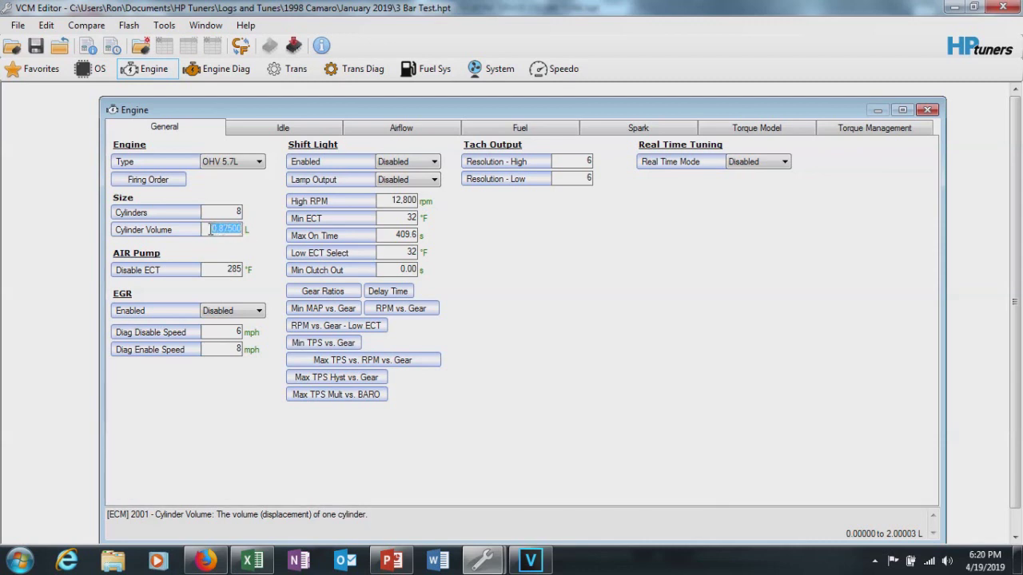
click(234, 230)
click(410, 132)
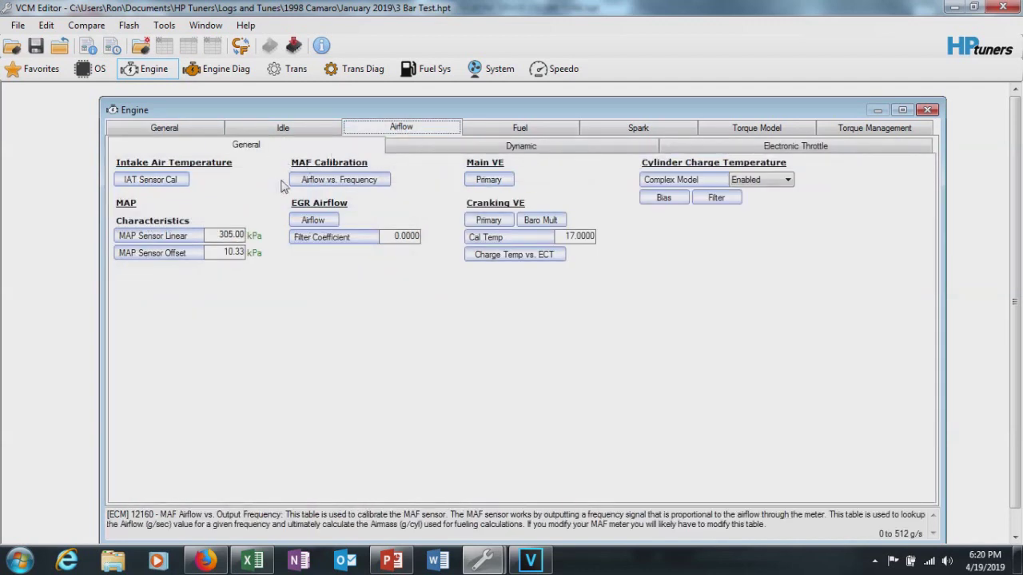
click(325, 184)
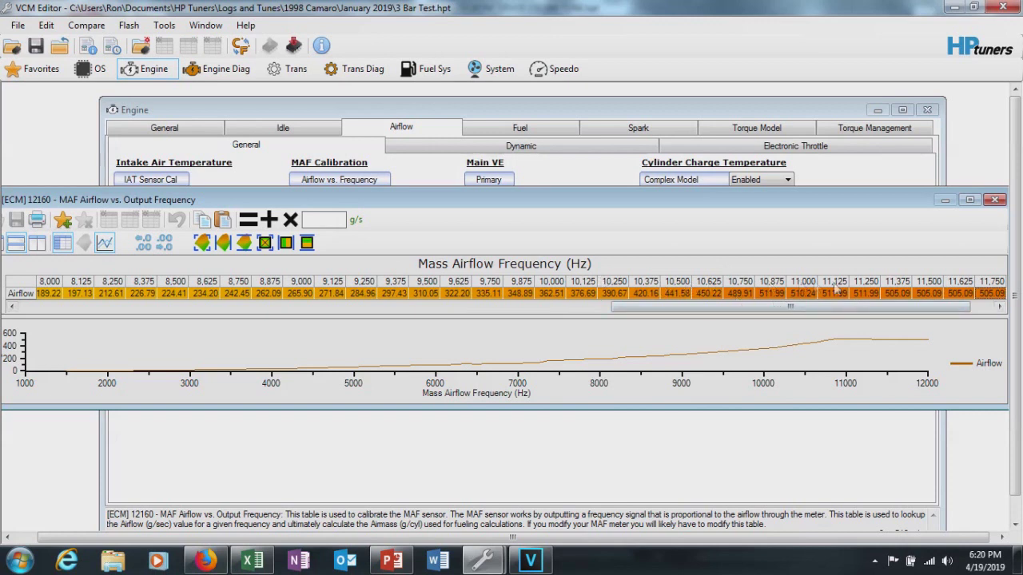
drag(903, 307, 927, 314)
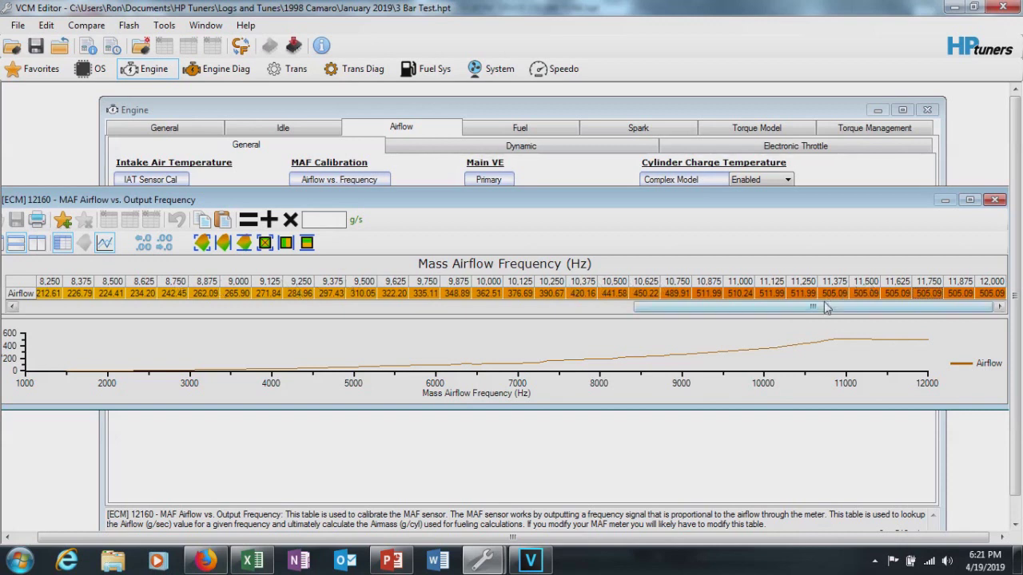
drag(815, 310, 533, 310)
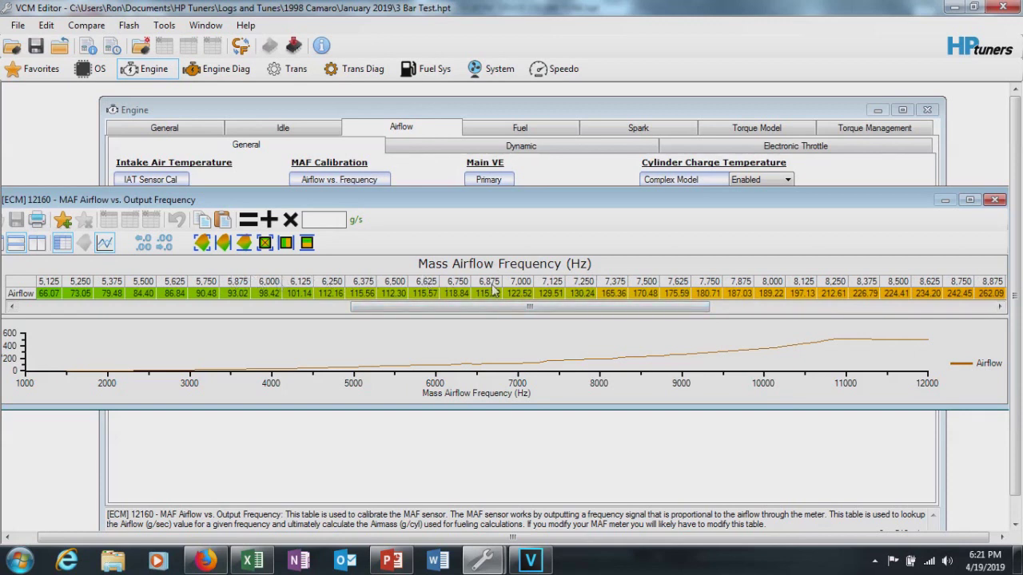
drag(466, 310, 356, 311)
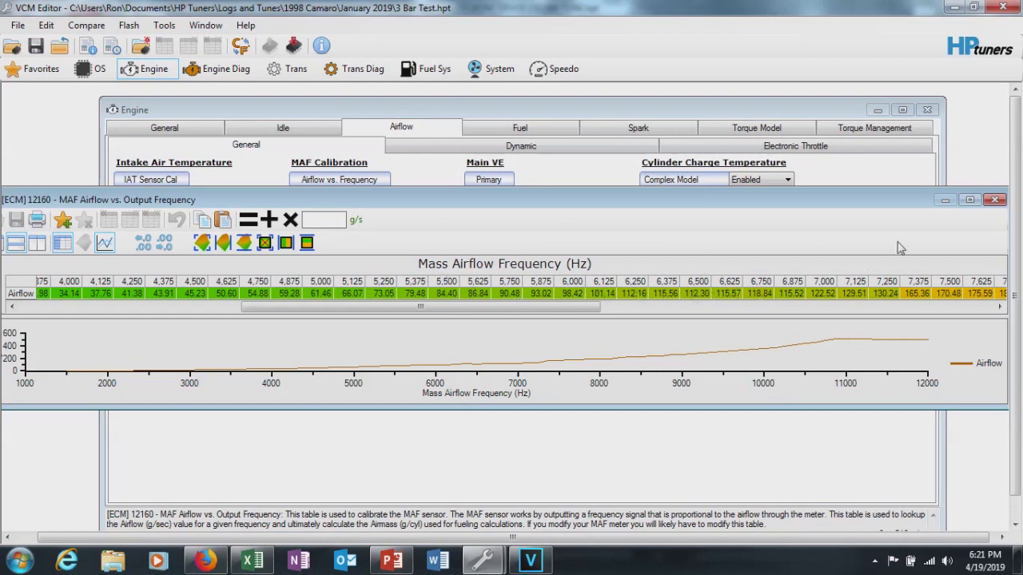
click(994, 199)
Step: Examine the Main VE Primary table of the 3 Bar Test tune across its manifold pressure rows
click(493, 181)
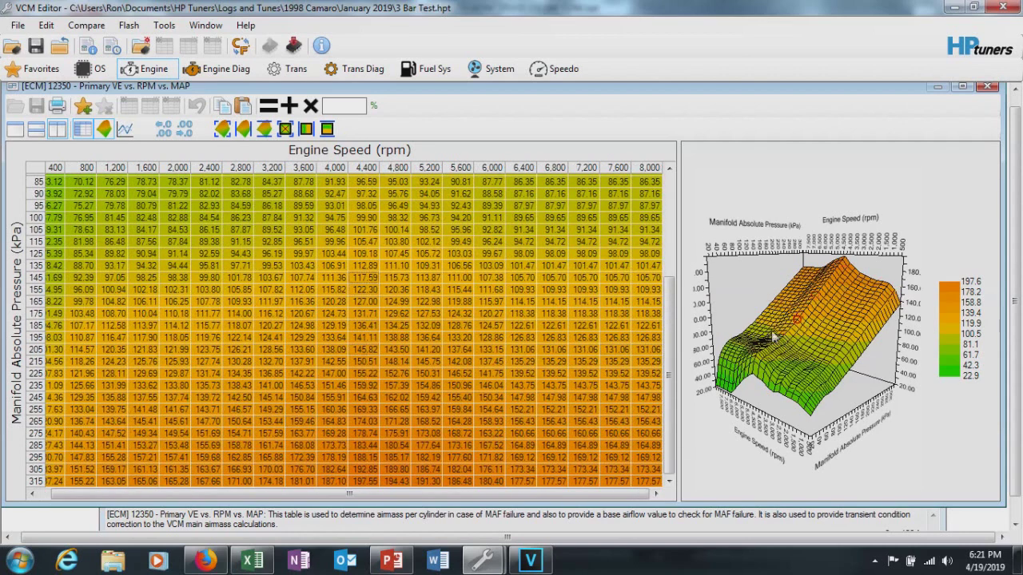
scroll(135, 278, up, 3)
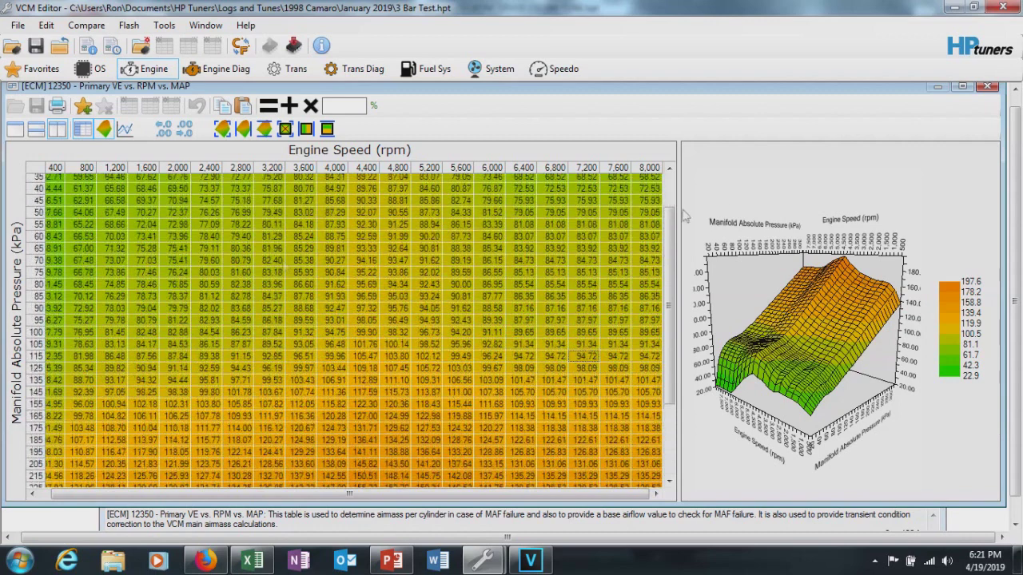
scroll(519, 441, down, 3)
scroll(165, 264, down, 1)
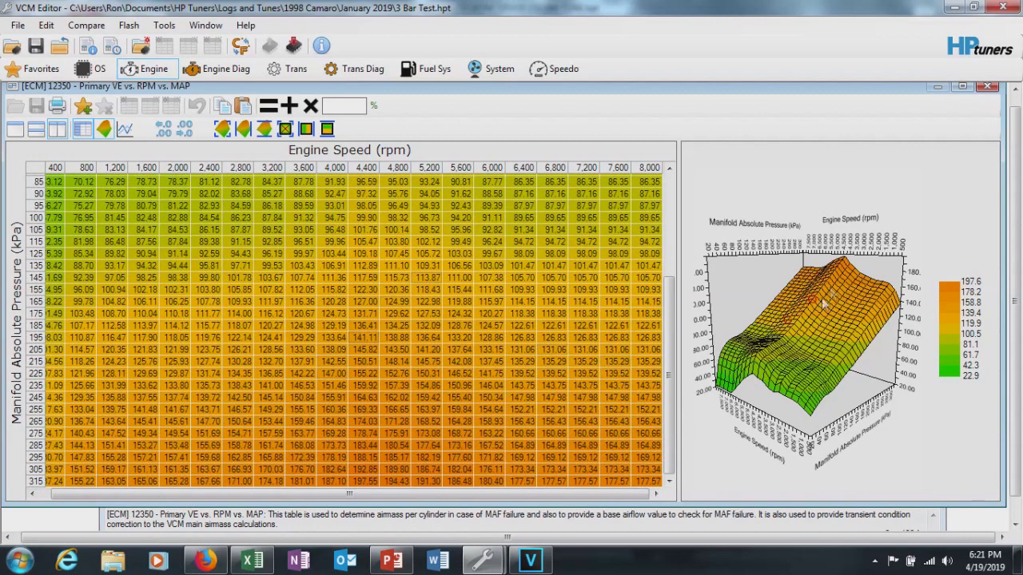
scroll(191, 312, up, 4)
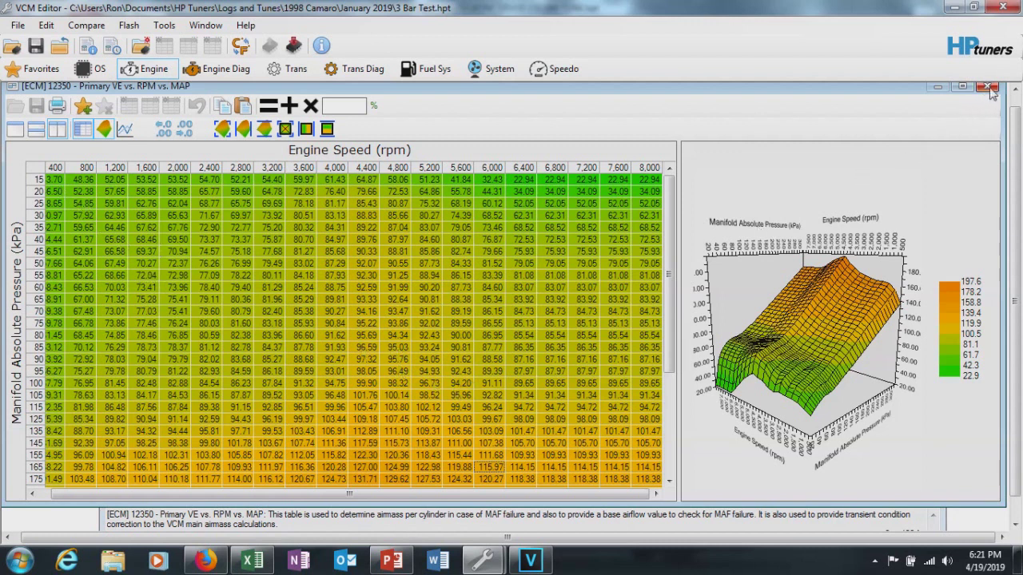
scroll(523, 479, down, 2)
Step: In the stock LS1 tune, show the Main VE Primary and Secondary tables side by side for comparison
mouse_move(530, 560)
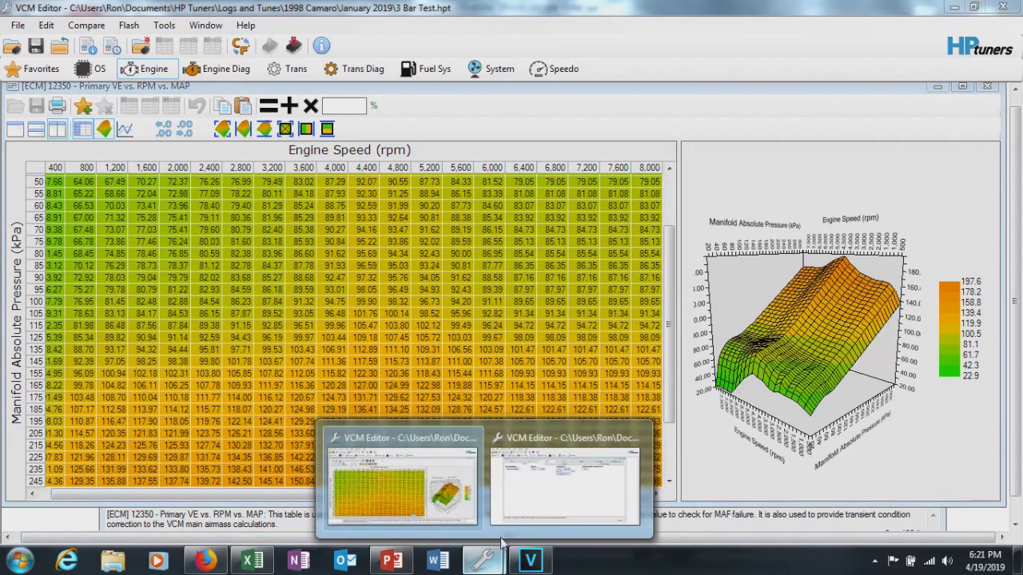
mouse_move(548, 488)
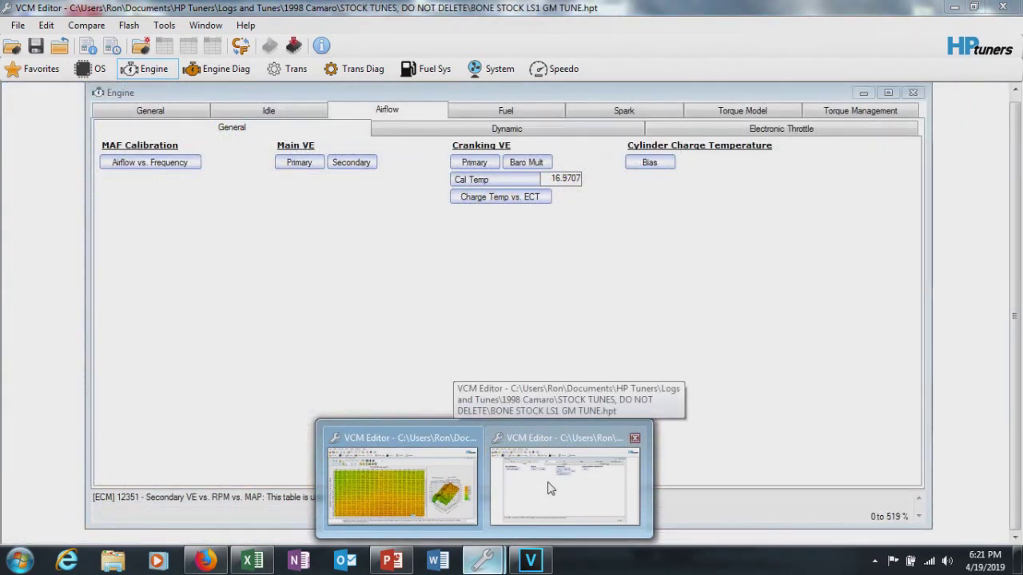
click(548, 488)
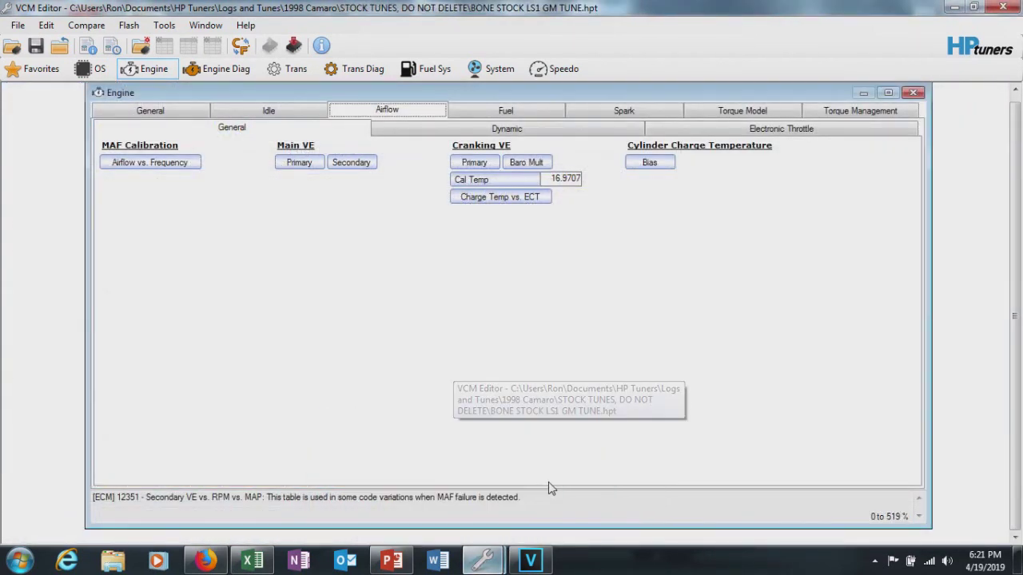
click(357, 165)
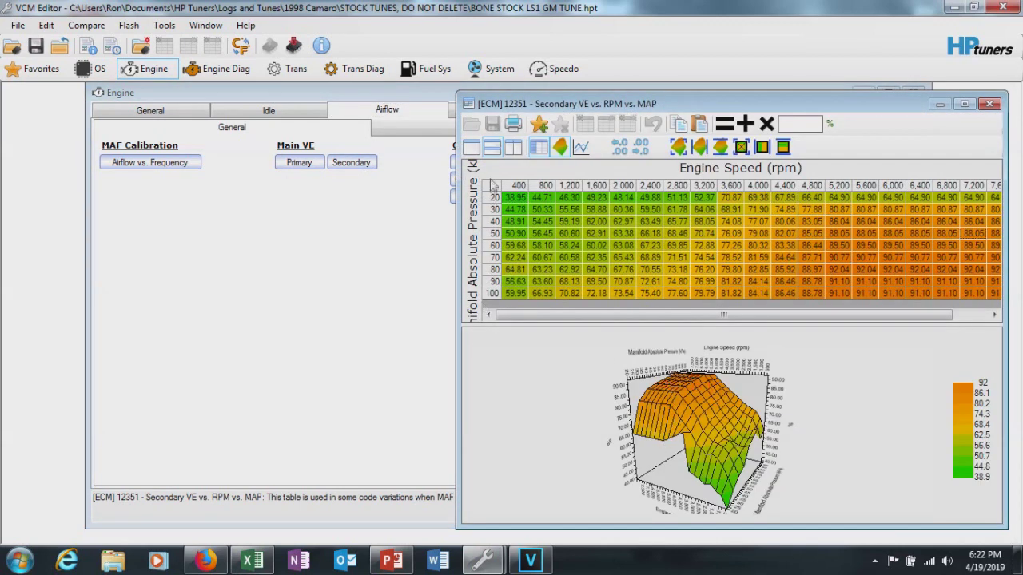
click(298, 162)
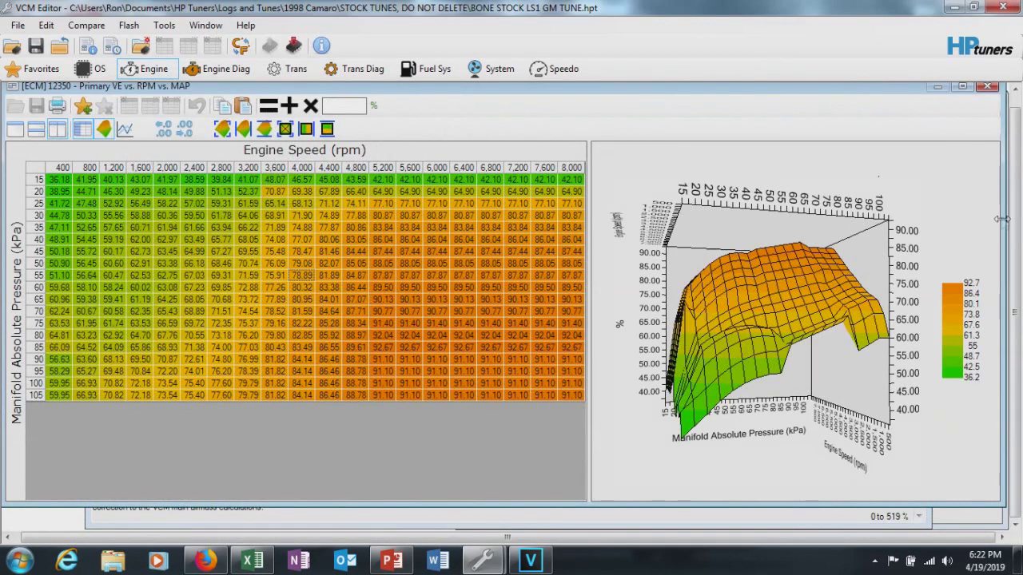
drag(1002, 220, 599, 220)
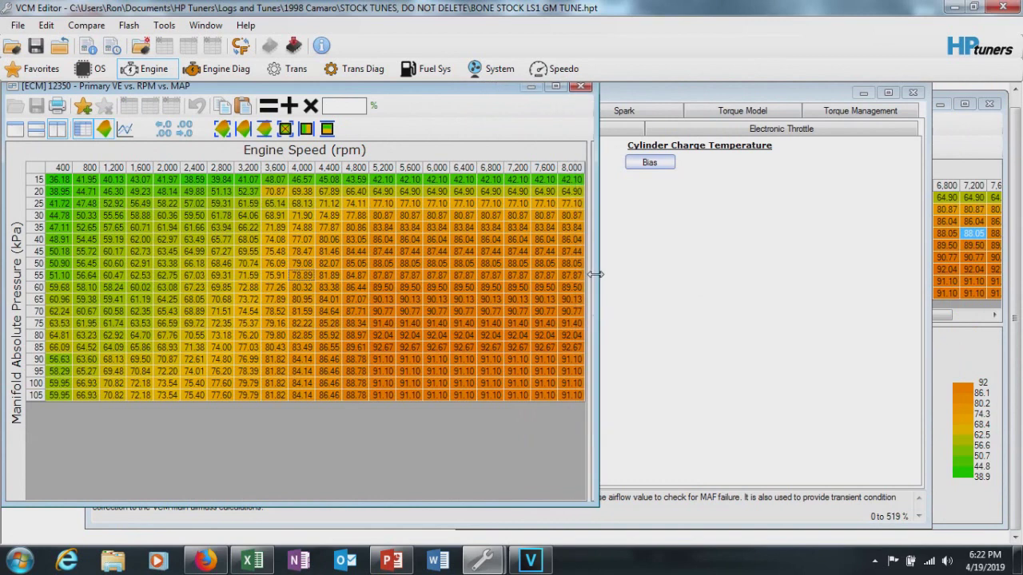
click(963, 248)
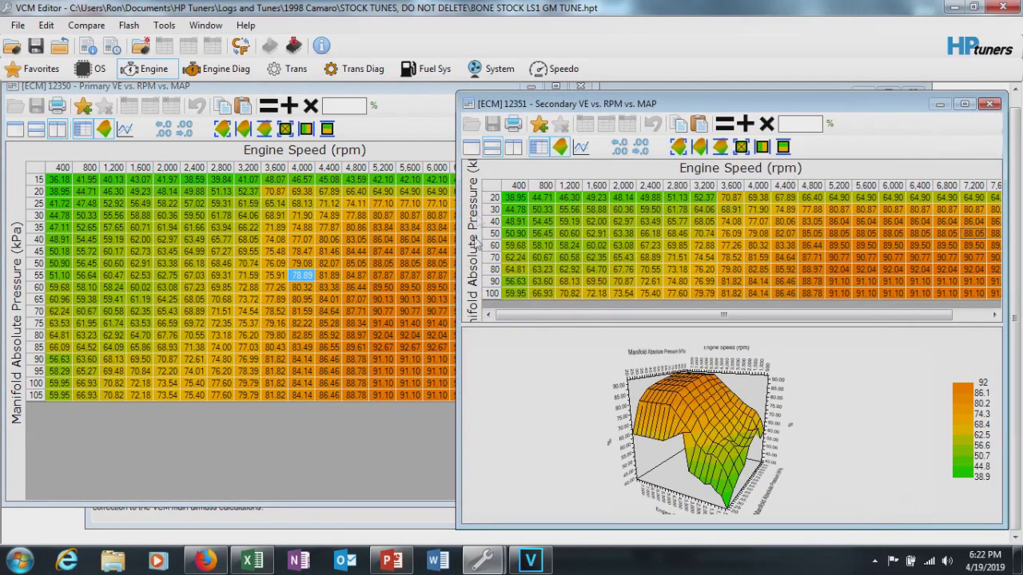
drag(453, 255, 563, 265)
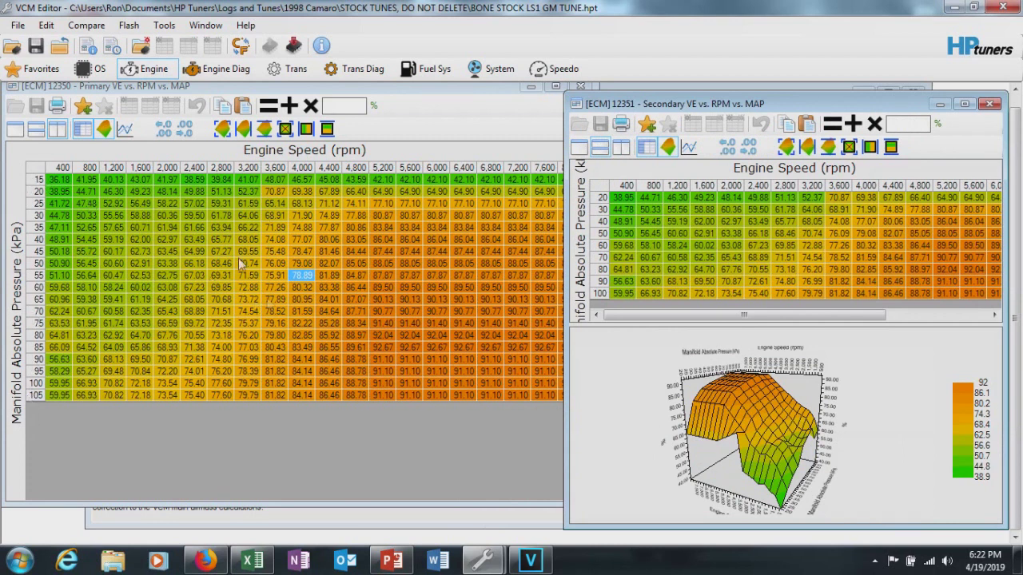
Step: Copy the 20 kPa row of the Primary VE table into the 20 kPa row of the Secondary VE table
click(36, 192)
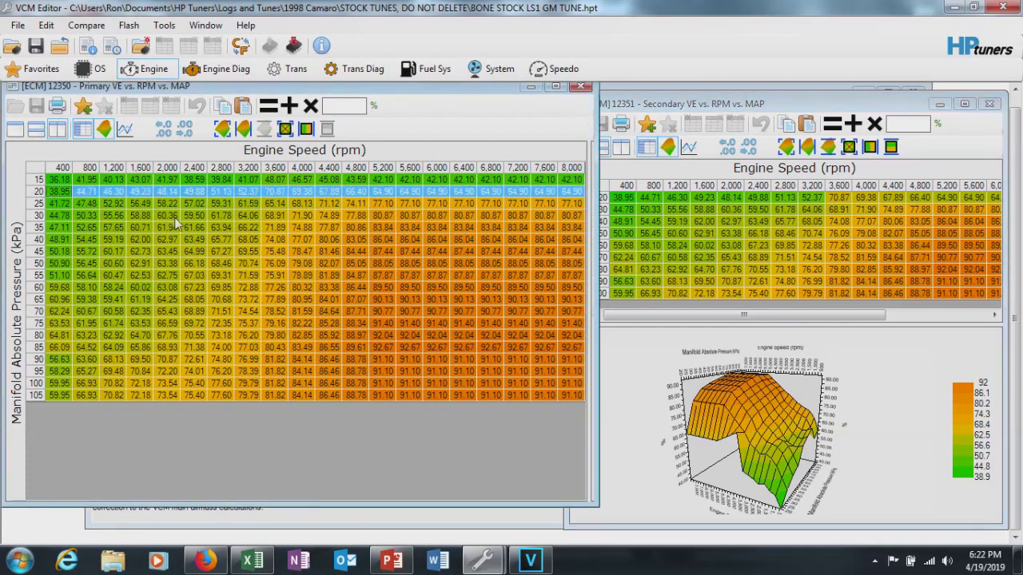
click(605, 200)
key(ctrl+v)
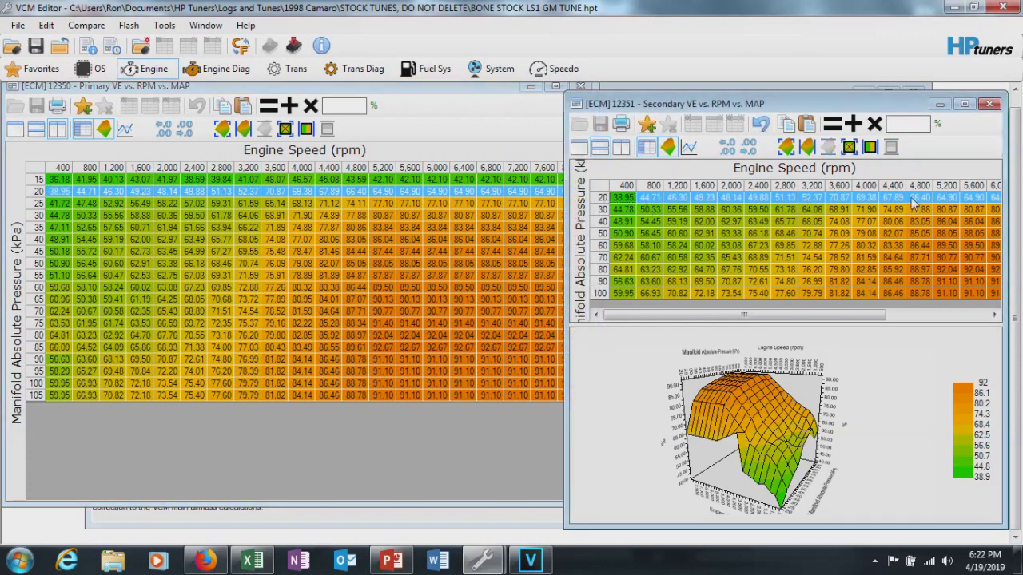
Step: Multiply the 20 kPa row of the Primary VE table by 1.10
click(48, 191)
click(350, 106)
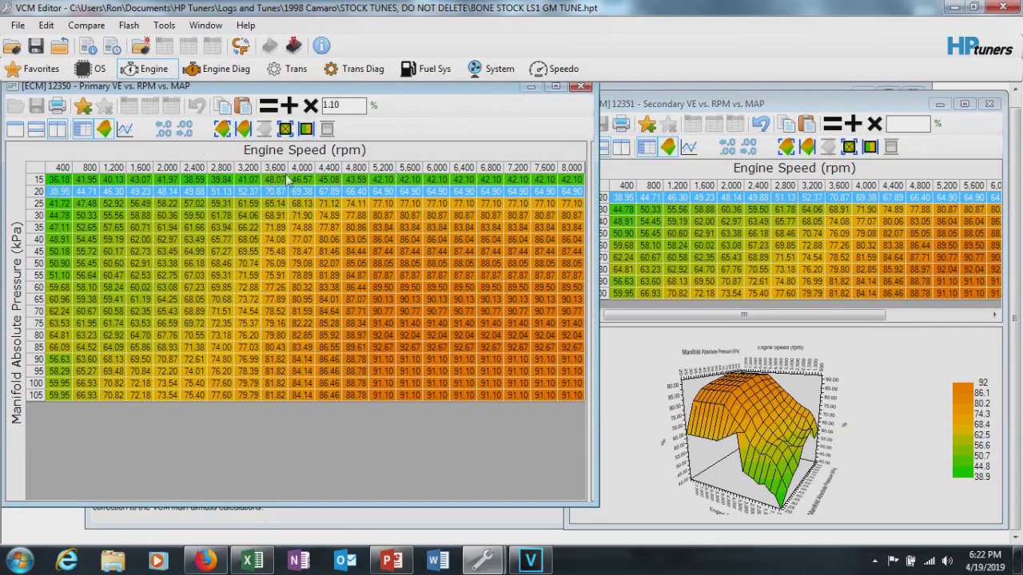
click(310, 105)
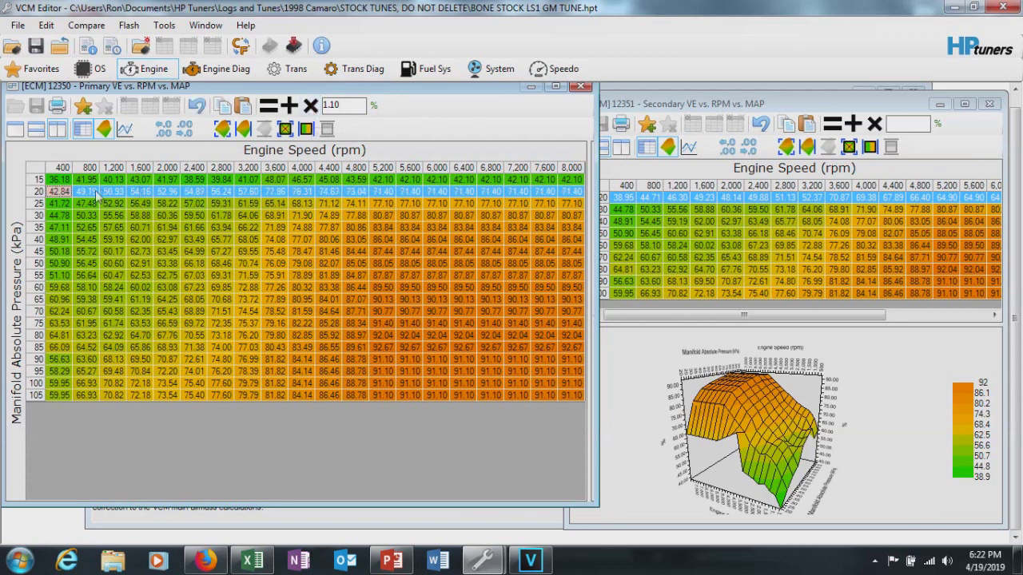
Step: Copy the scaled 20 kPa row of the Primary VE table into the Secondary VE table and check the row
click(35, 192)
click(604, 198)
text(42.84	49.19	50.93	54.16	52.96	54.87	56.24	57.60	77.96	76.31	74.67	73.04	71.40	71.40	71.40	71.40	71.40	71.40	71.40	71.40)
click(644, 233)
scroll(644, 234, right, 3)
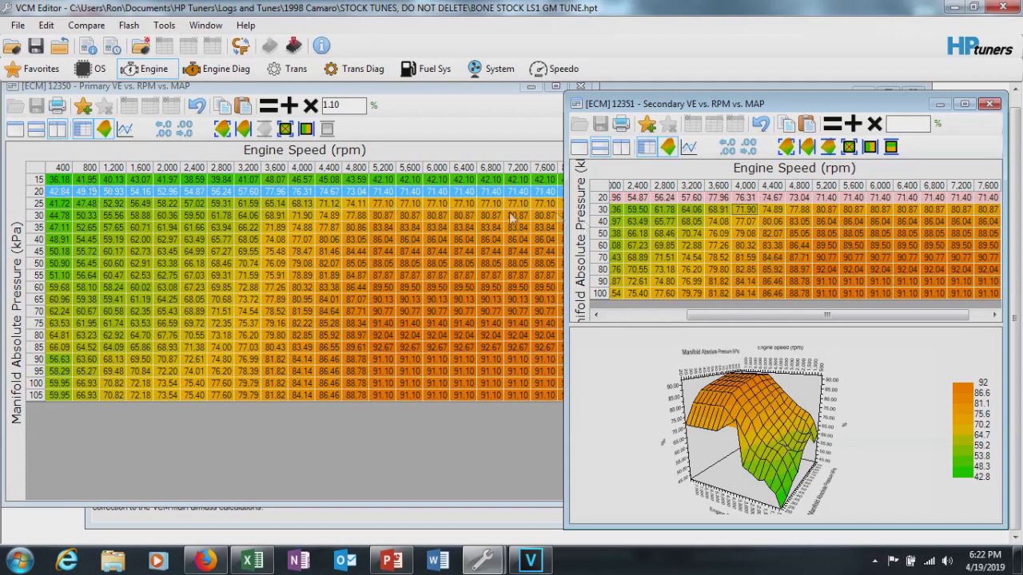
Step: Highlight the 30 kPa row of the Primary VE table, and close the Secondary and Primary VE tables
click(40, 216)
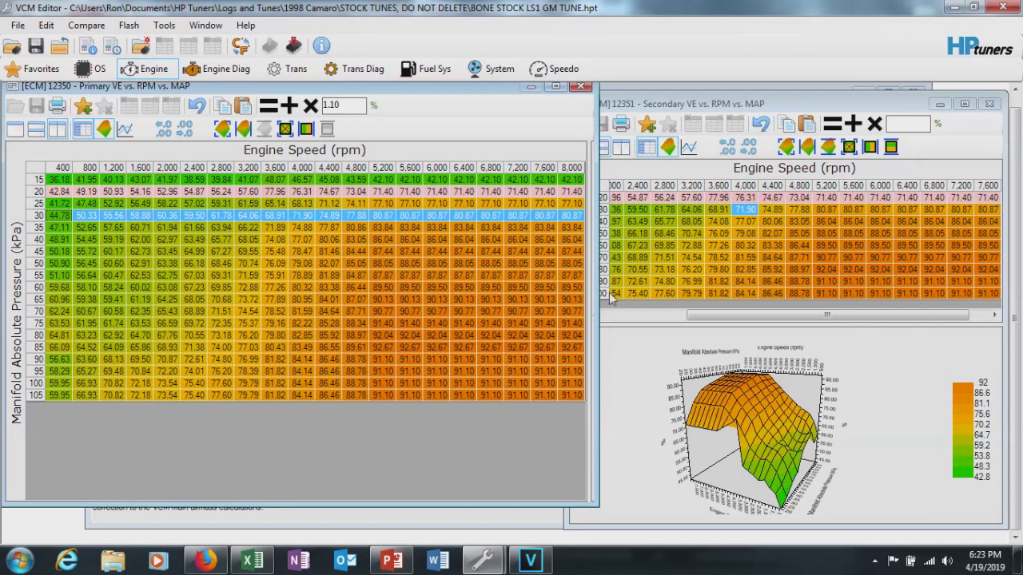
click(989, 104)
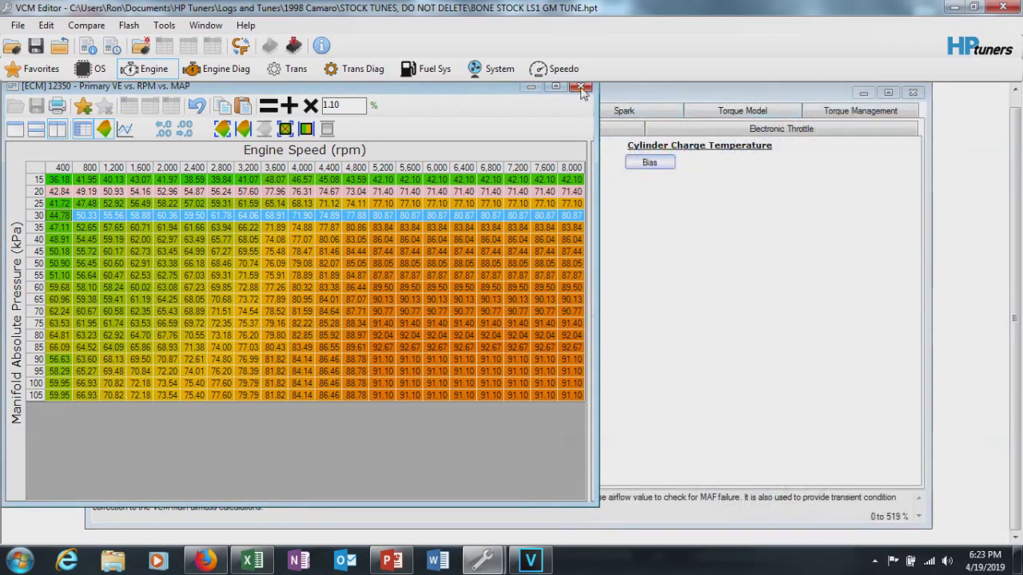
click(583, 87)
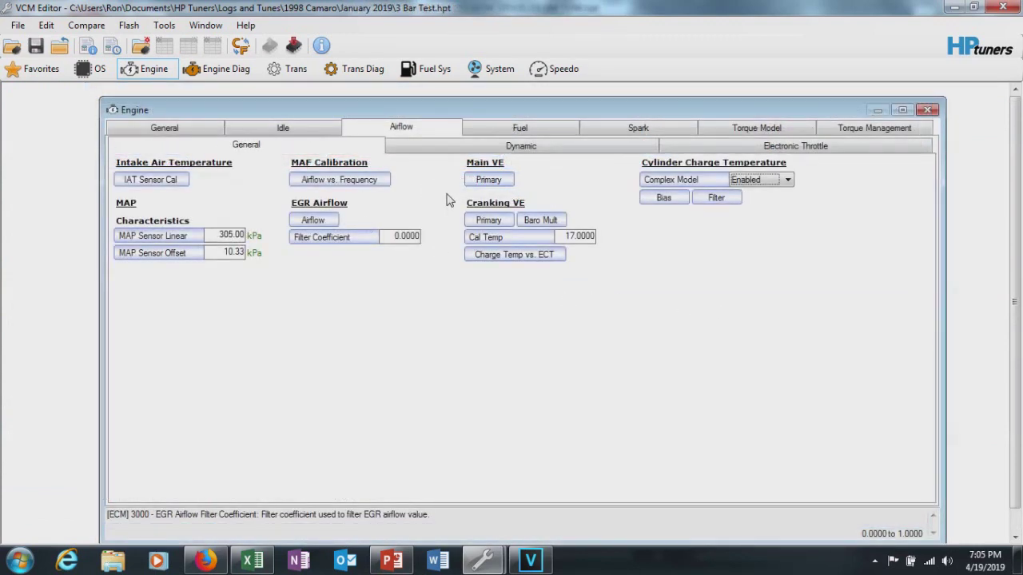
Step: In the 3 Bar Test tune, review the Cranking VE Primary table and the Cylinder Charge Temperature Bias table
click(489, 220)
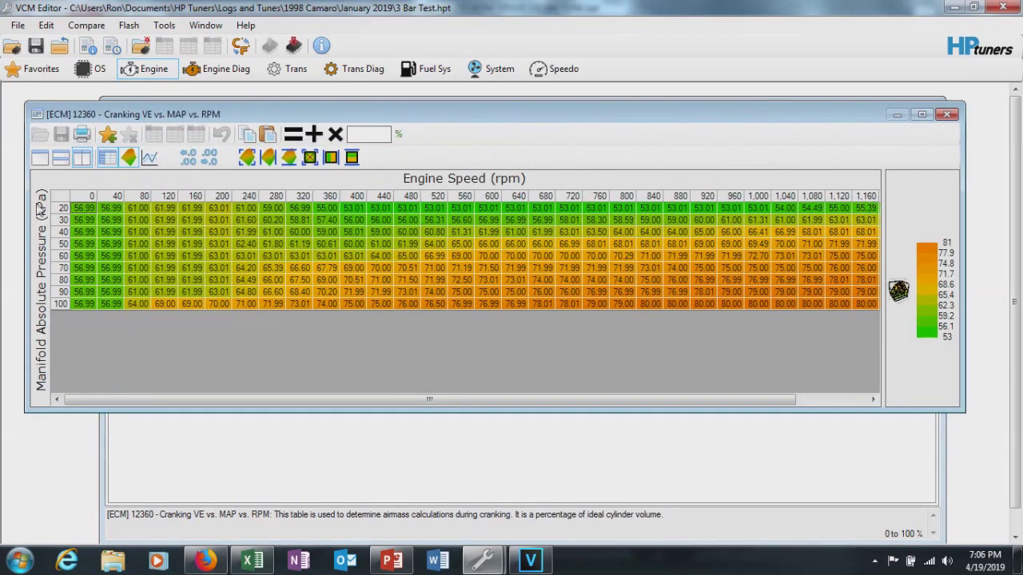
click(946, 115)
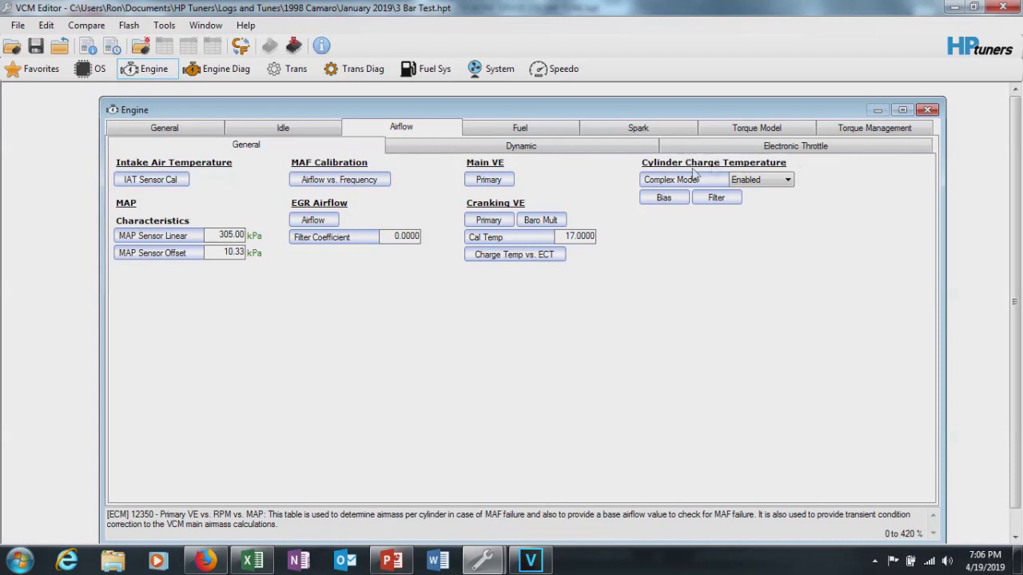
click(664, 199)
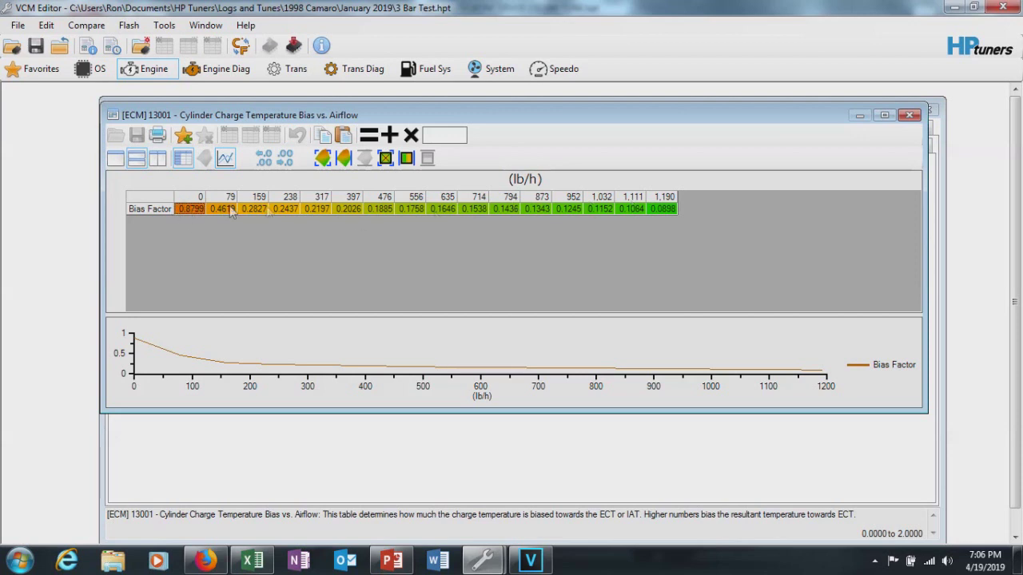
click(909, 116)
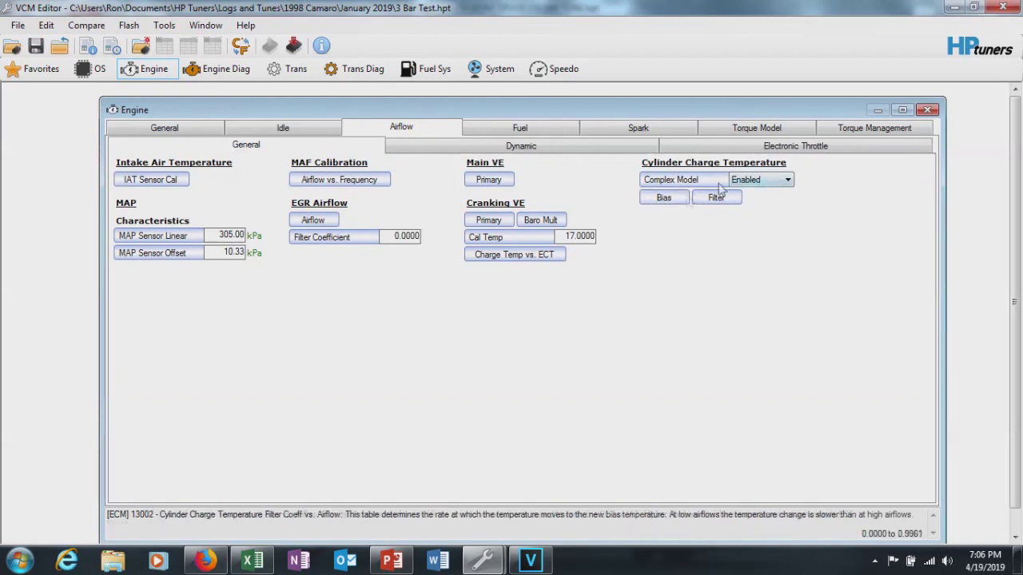
Step: Set the Cylinder Charge Temperature Complex Model to Disabled
click(773, 183)
click(759, 198)
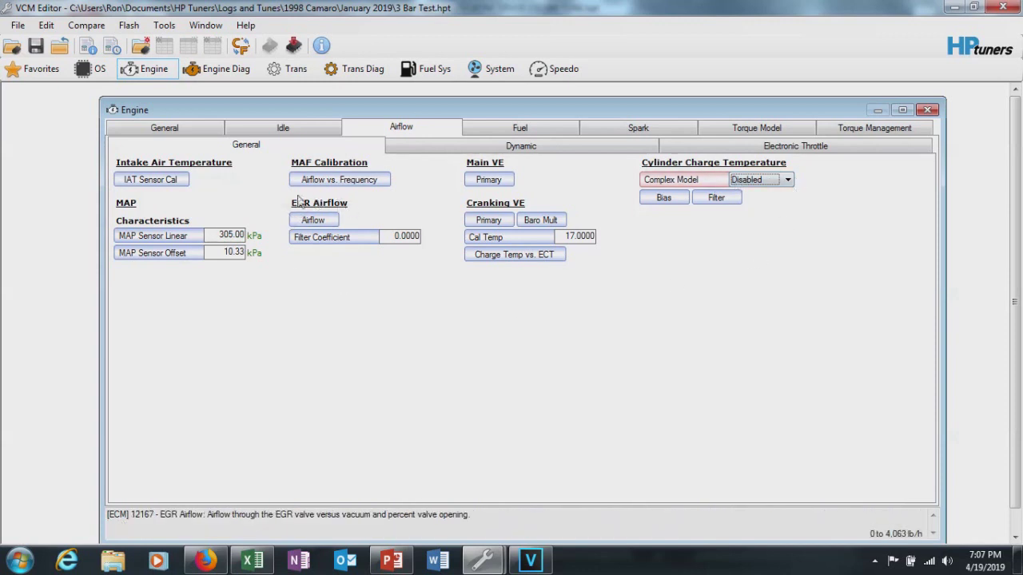
Step: Review the EGR Airflow table and bring up the engine's idle airflow settings
click(328, 224)
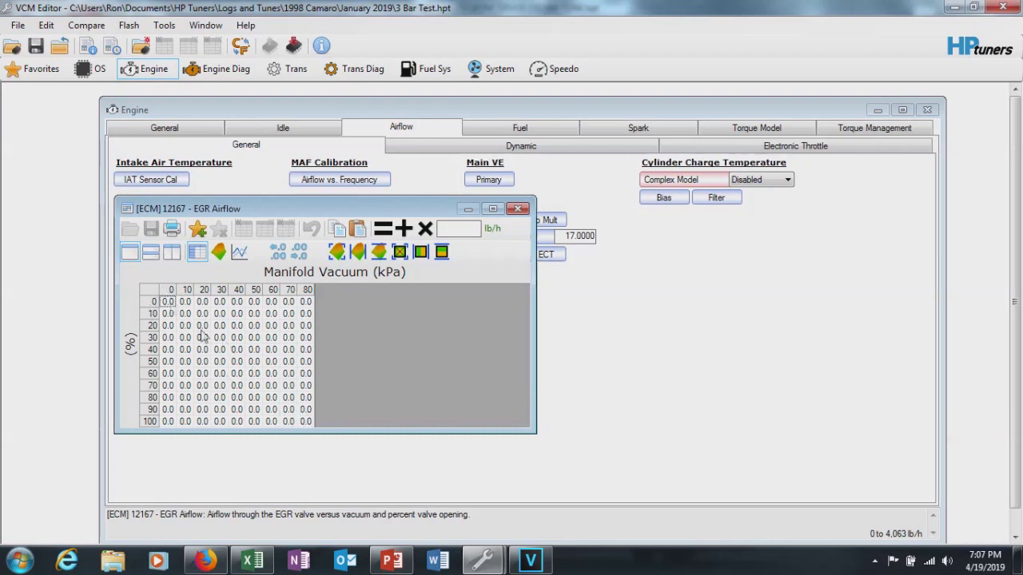
click(519, 210)
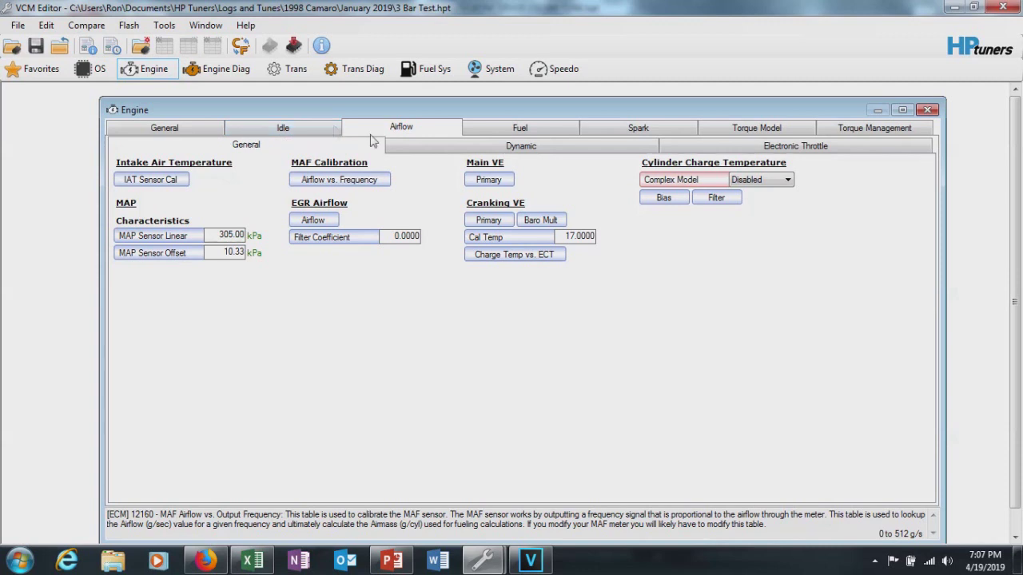
click(288, 130)
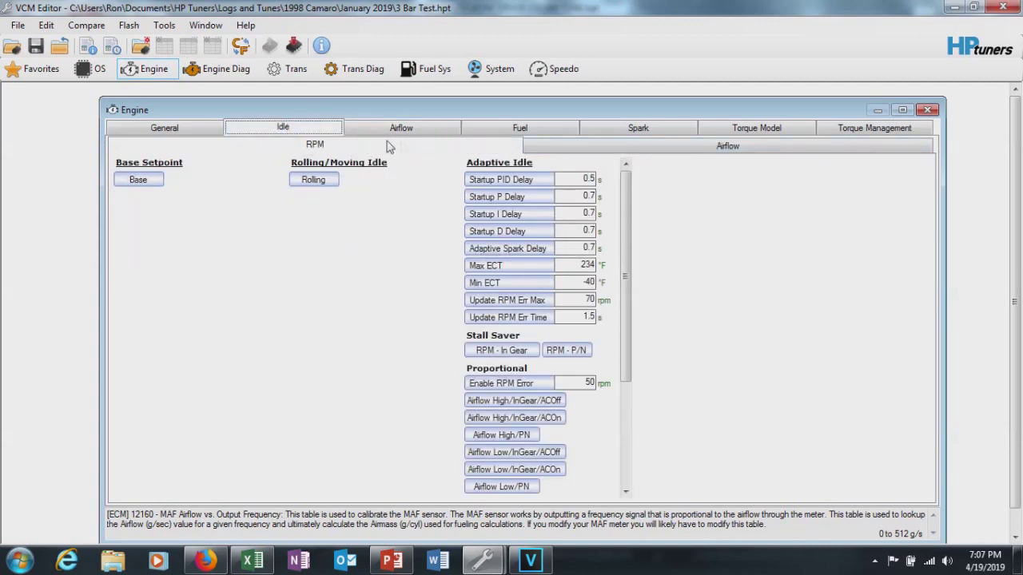
click(714, 148)
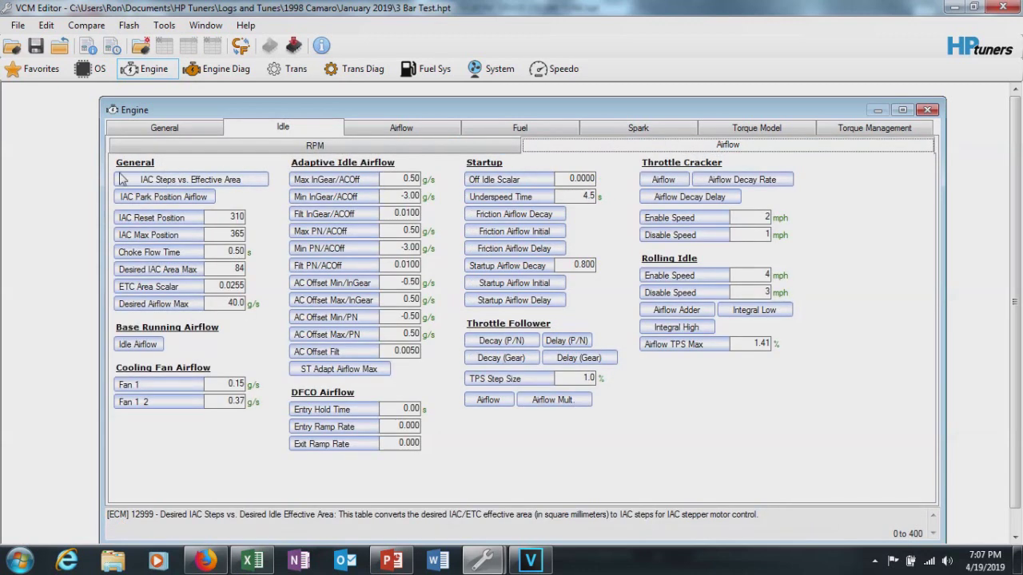
Step: Review the base running Idle Airflow table and the full range of the IAC Steps vs. Effective Area table
click(144, 345)
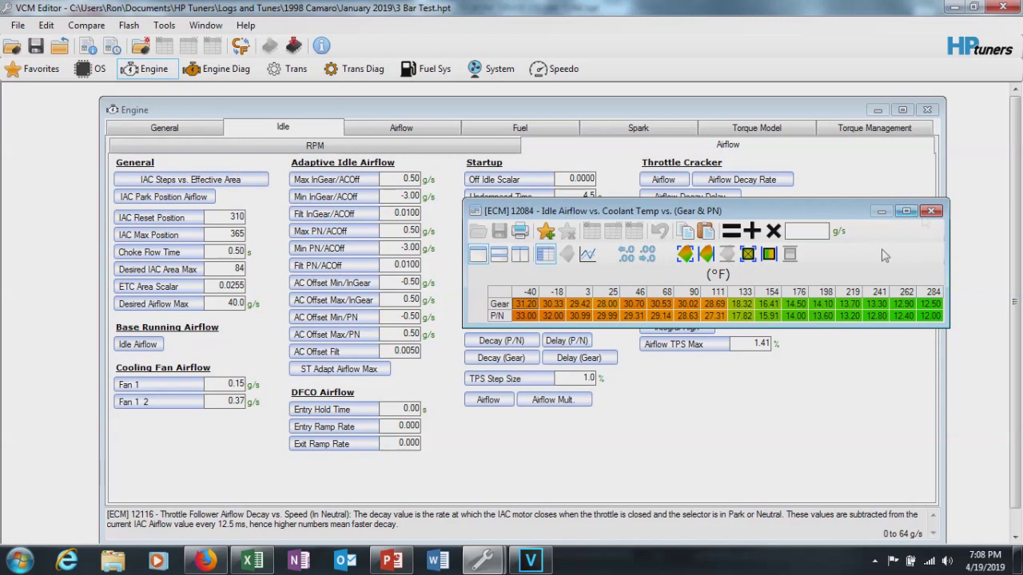
click(930, 211)
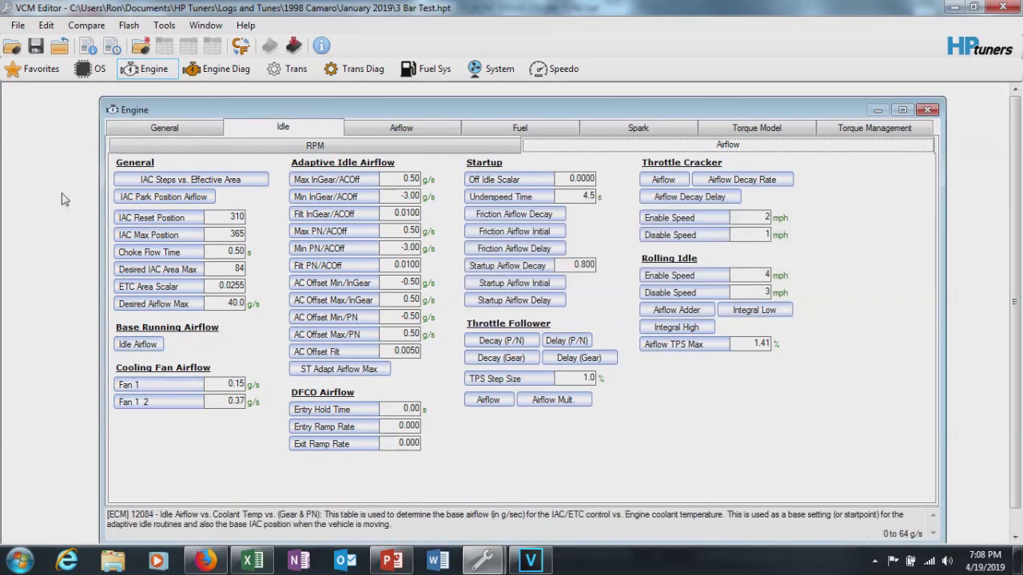
click(186, 180)
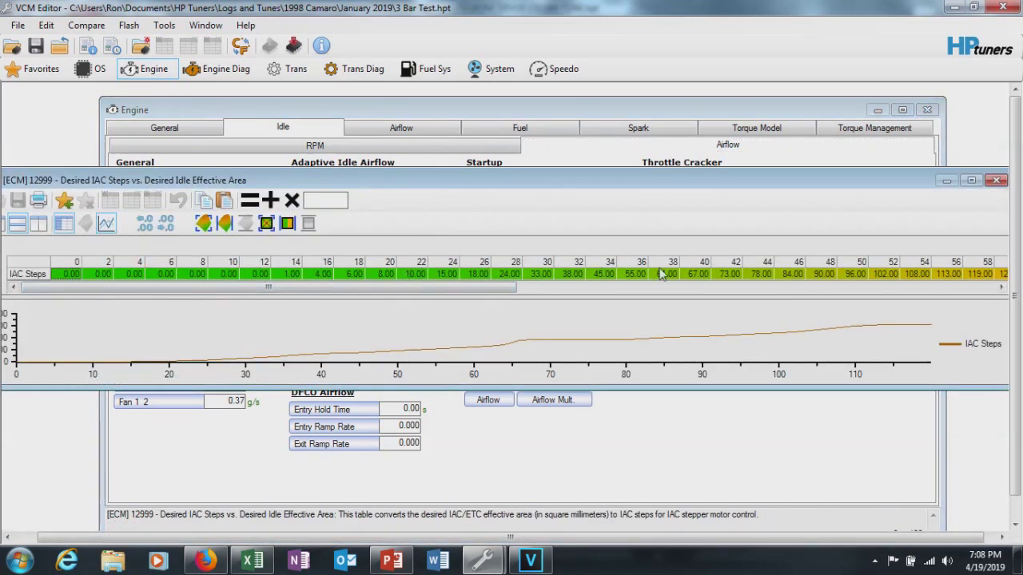
drag(496, 291, 702, 294)
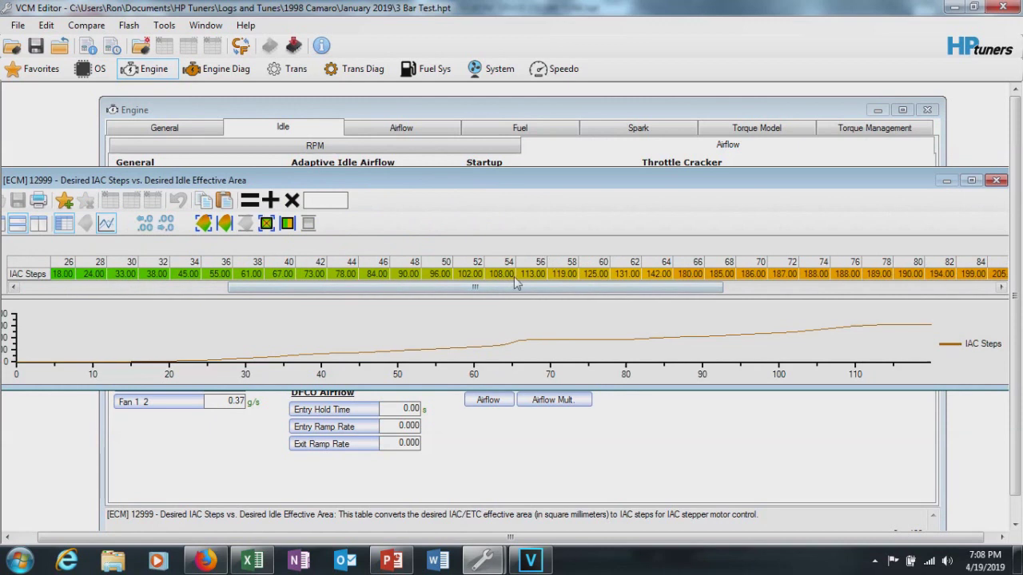
drag(564, 292, 335, 272)
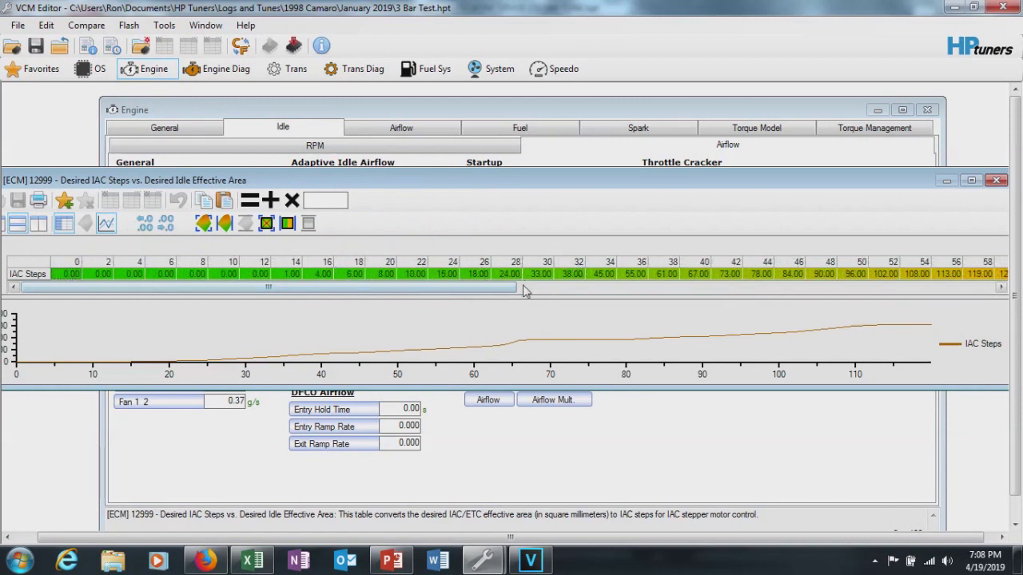
click(996, 181)
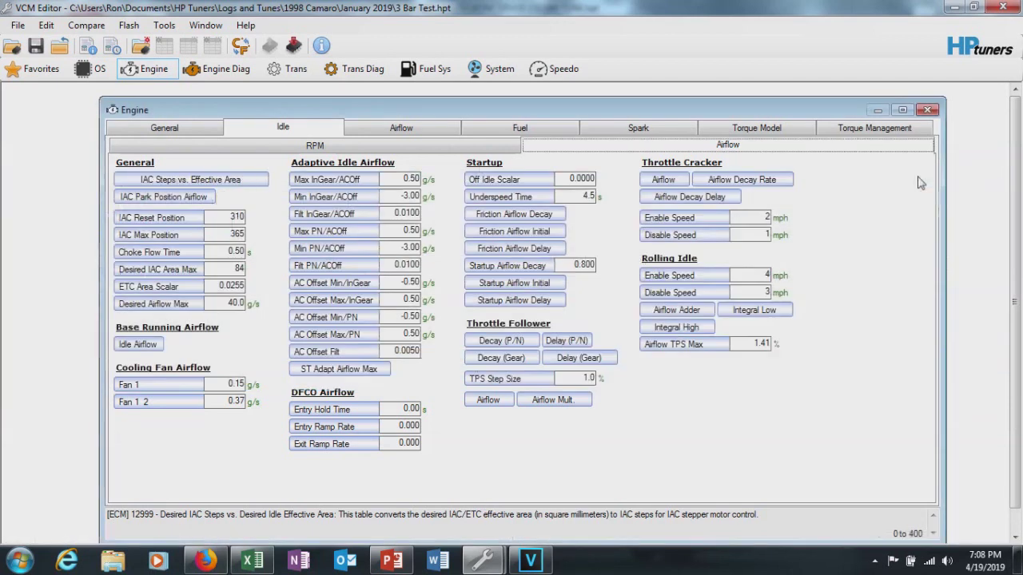
click(138, 345)
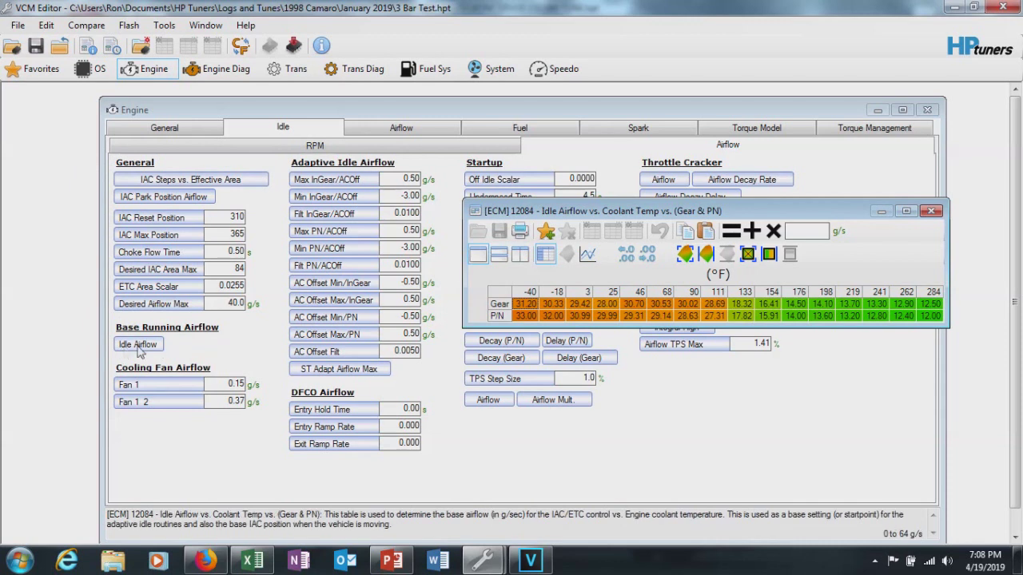
click(931, 211)
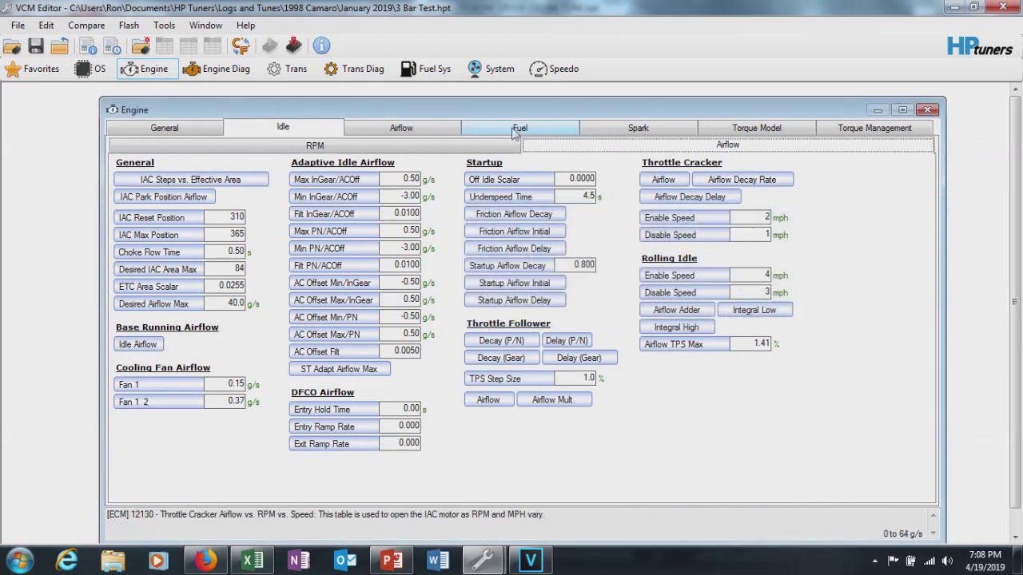
Step: In the Main VE Primary table, highlight the low-speed cells, ending with 400 to 1,200 rpm at 20 to 80 kPa, and close it
click(423, 134)
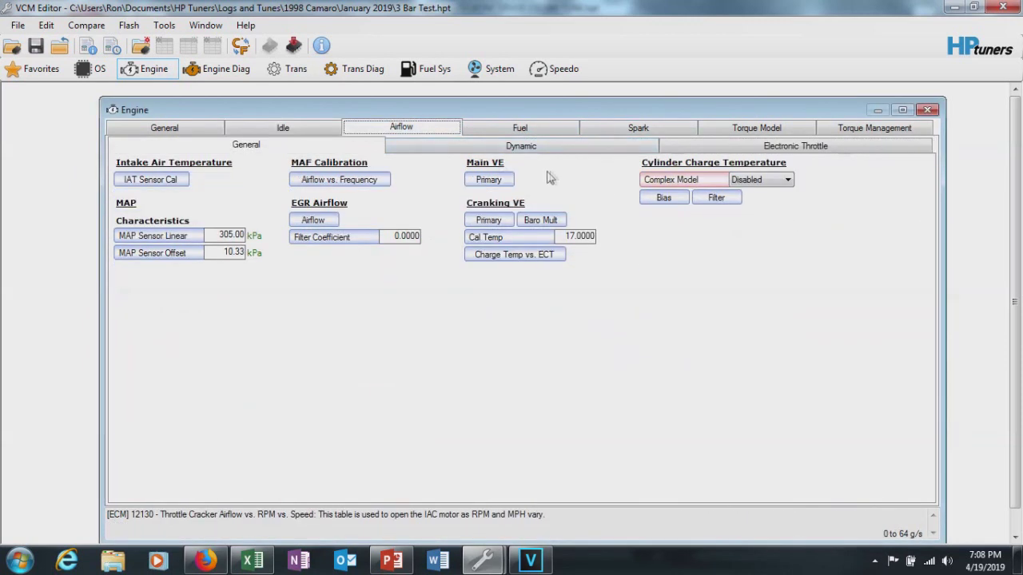
click(489, 181)
drag(61, 179, 219, 346)
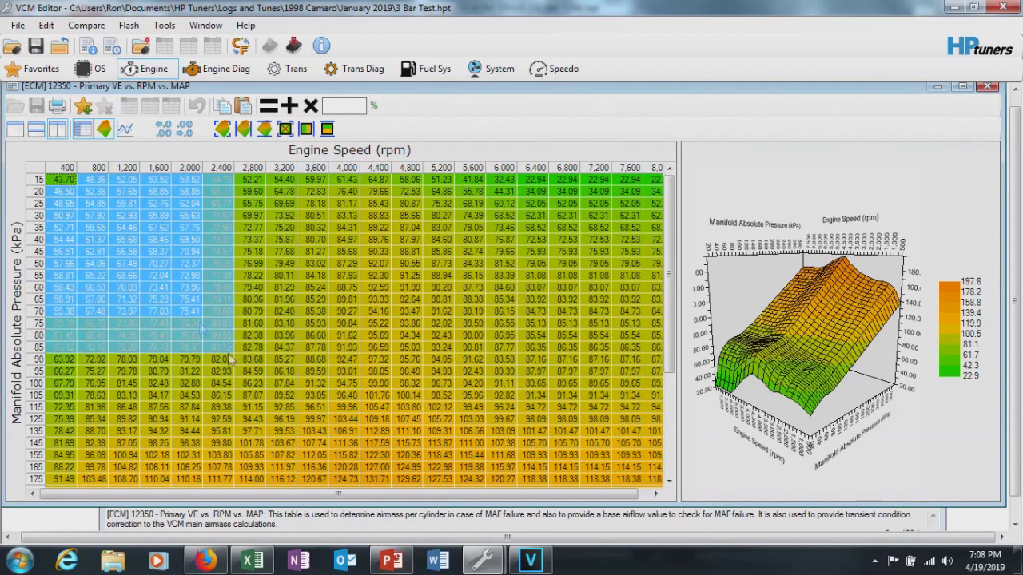
click(58, 228)
drag(57, 191, 204, 389)
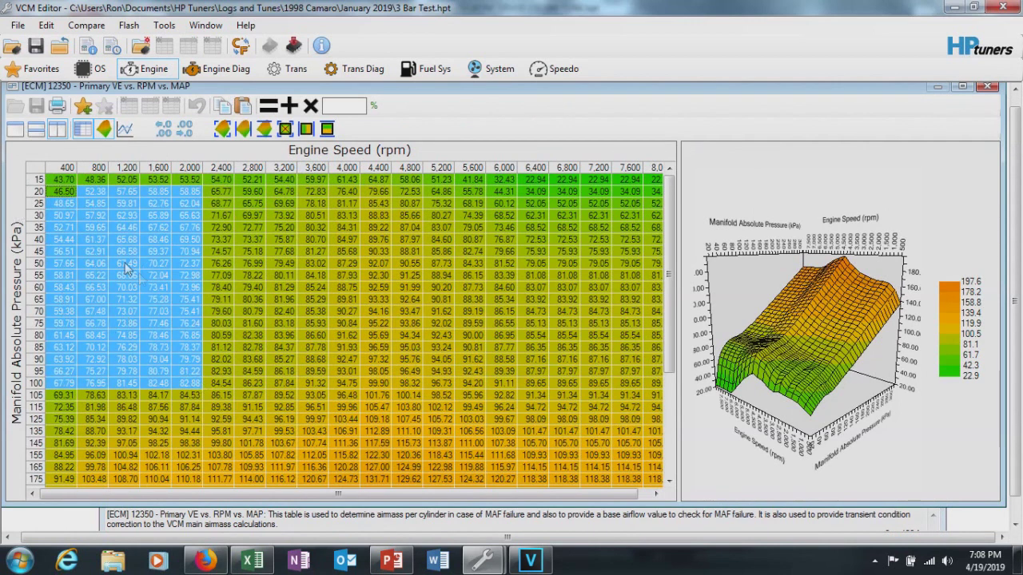
drag(57, 192, 121, 334)
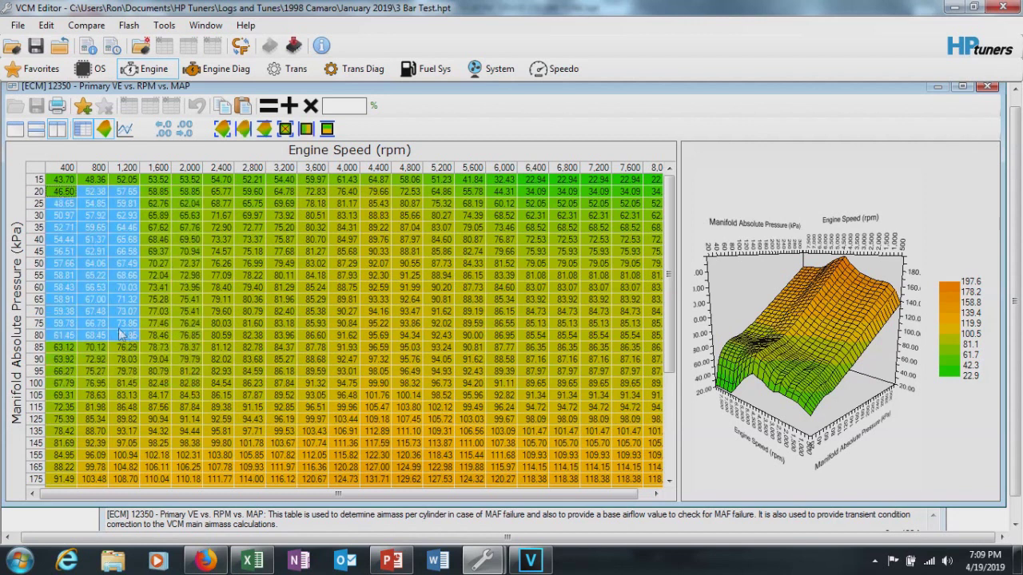
click(990, 86)
Step: Return to the idle airflow settings and recheck the IAC Steps vs. Effective Area and Idle Airflow tables
click(283, 128)
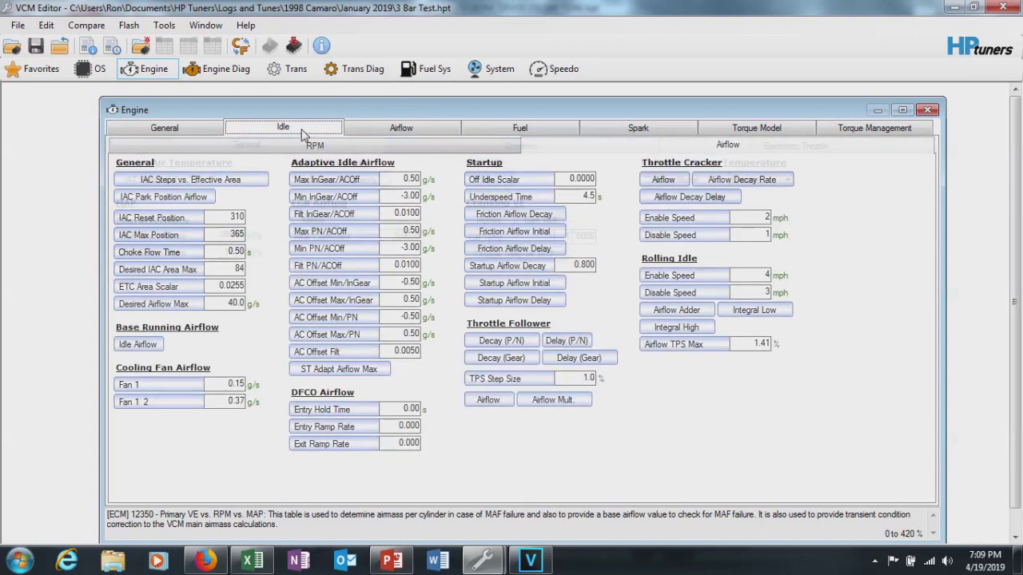
click(206, 180)
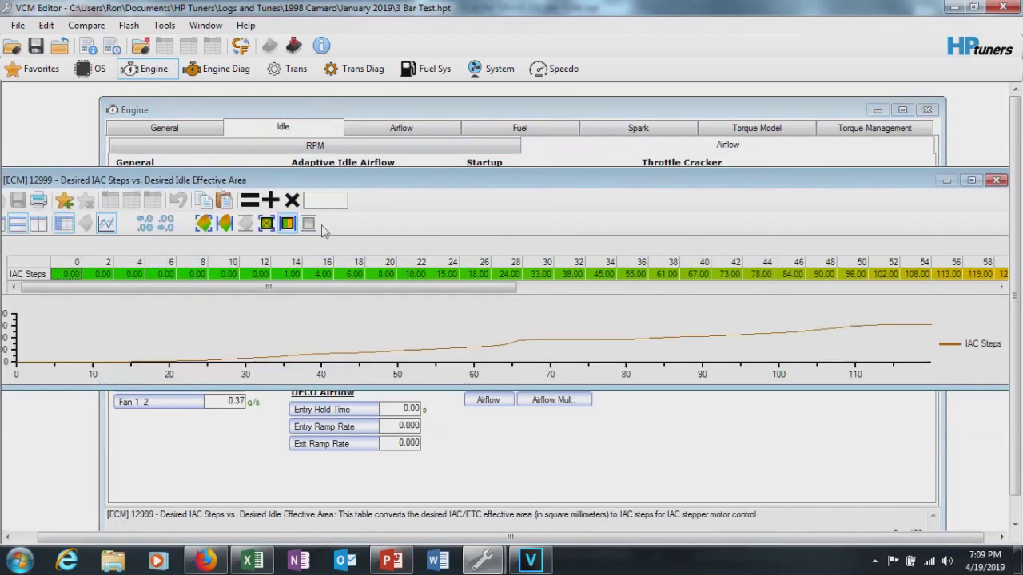
click(996, 181)
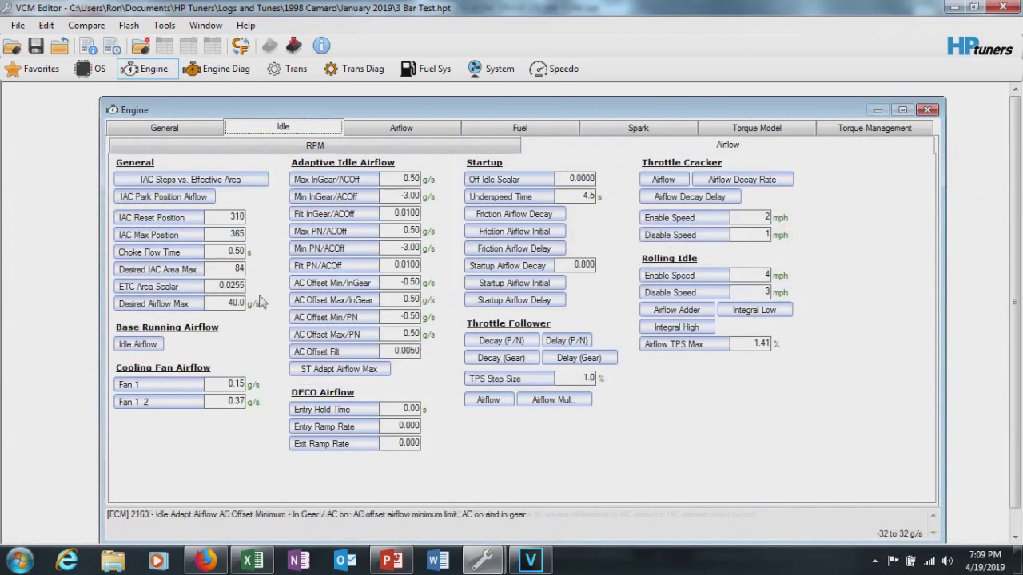
click(137, 344)
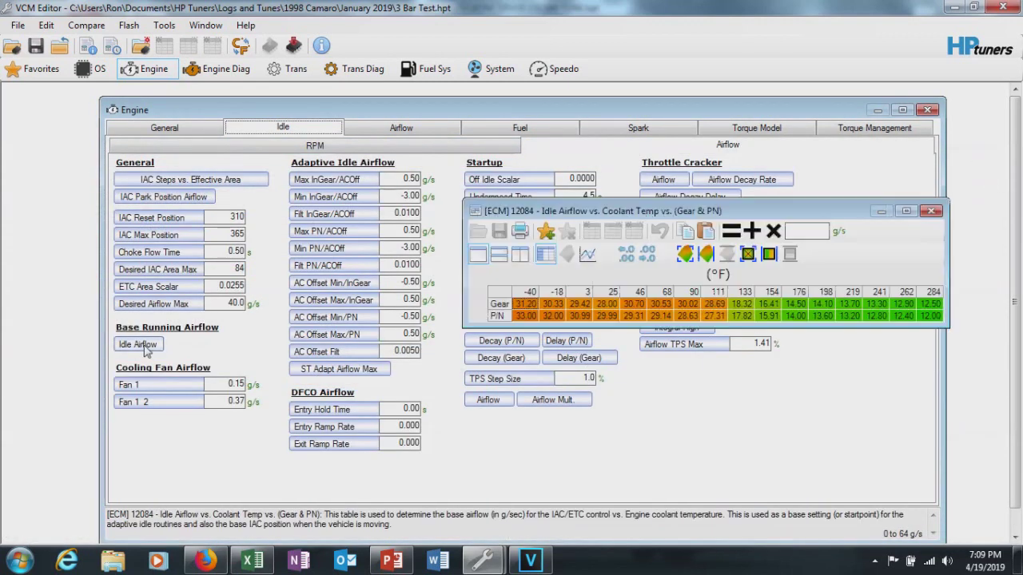
click(932, 212)
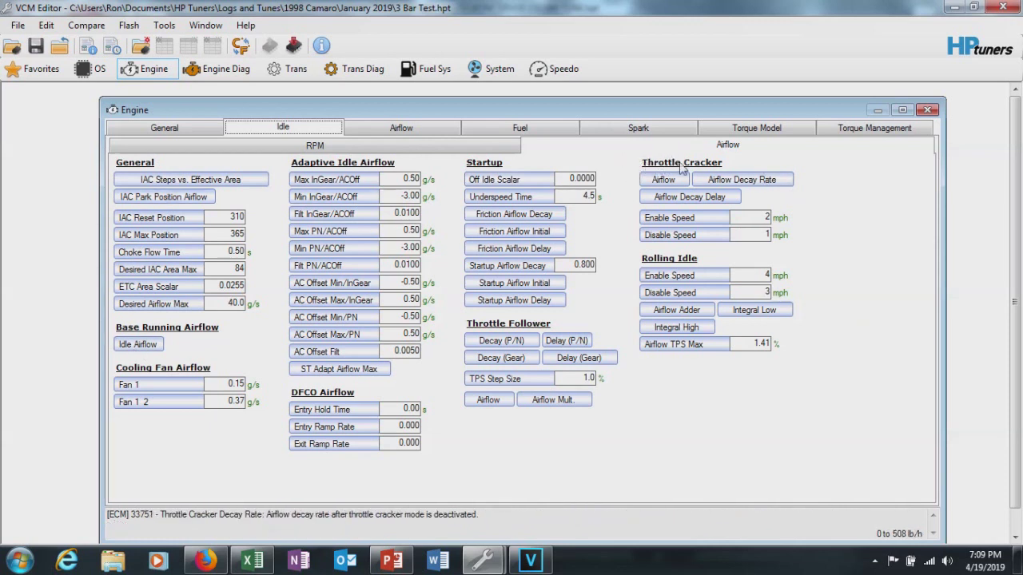
Step: Highlight the Throttle Cracker Airflow cells for 400 to 2,200 rpm at 0 to 32 mph, and recheck the IAC Steps vs. Effective Area table
click(657, 181)
drag(195, 226, 274, 291)
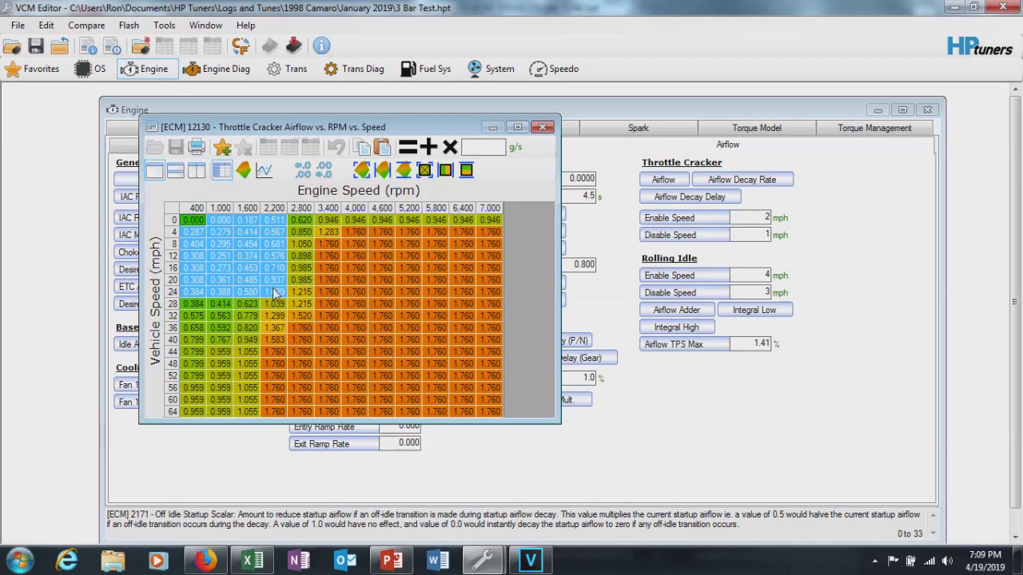
drag(193, 220, 268, 318)
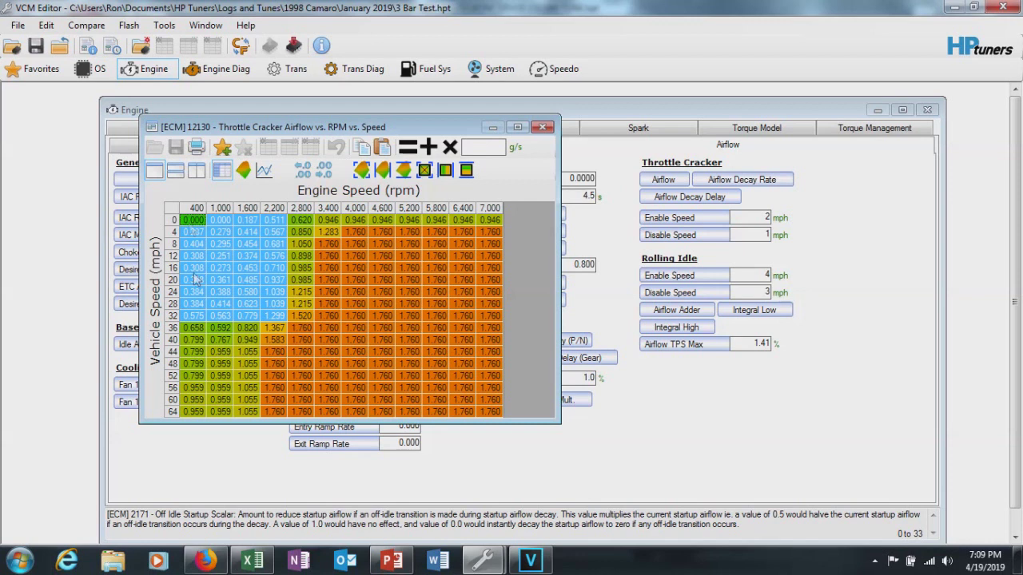
click(542, 127)
click(194, 183)
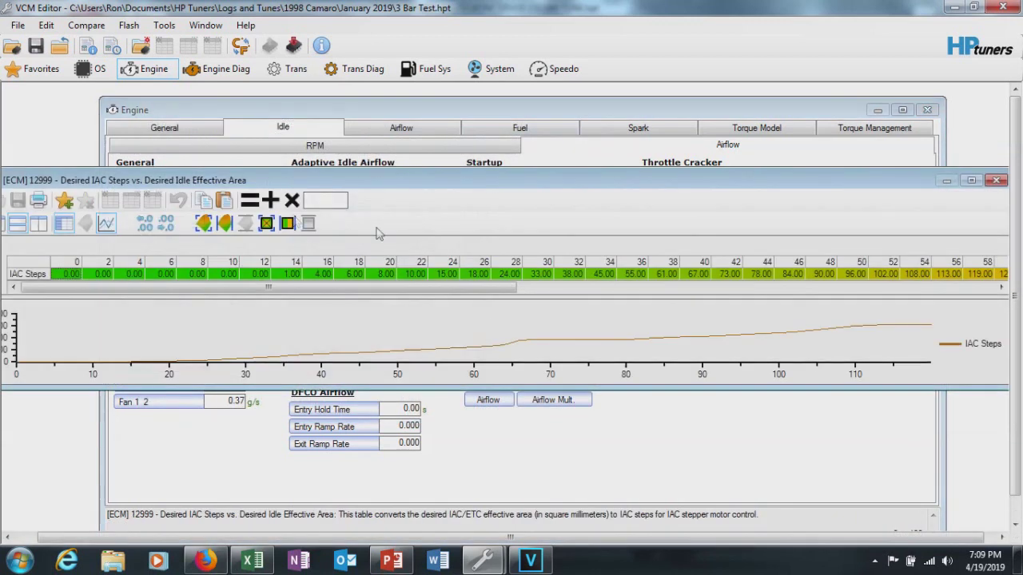
click(997, 180)
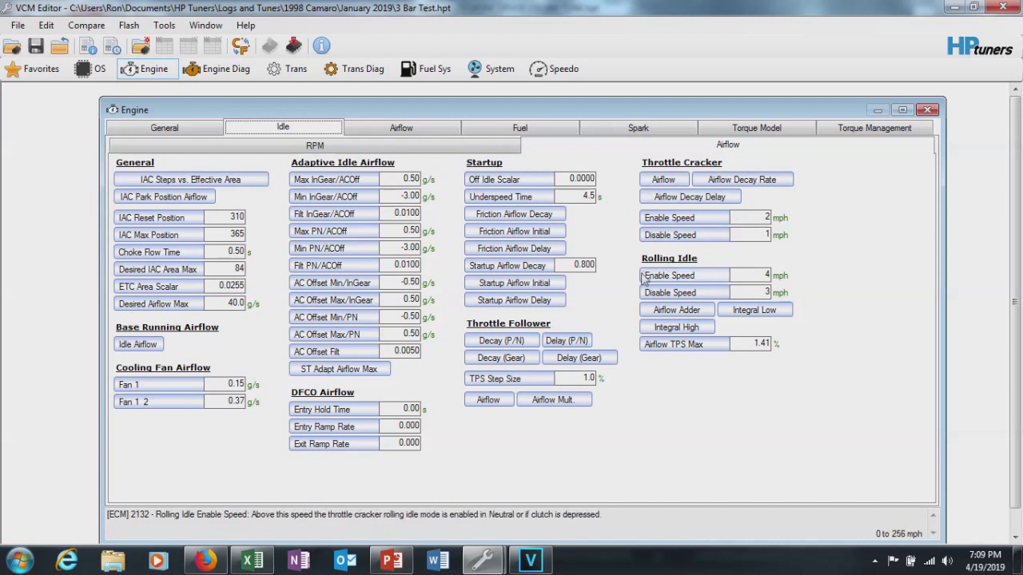
Step: Review the Rolling Idle Airflow Adder table across its vehicle speed range
click(676, 310)
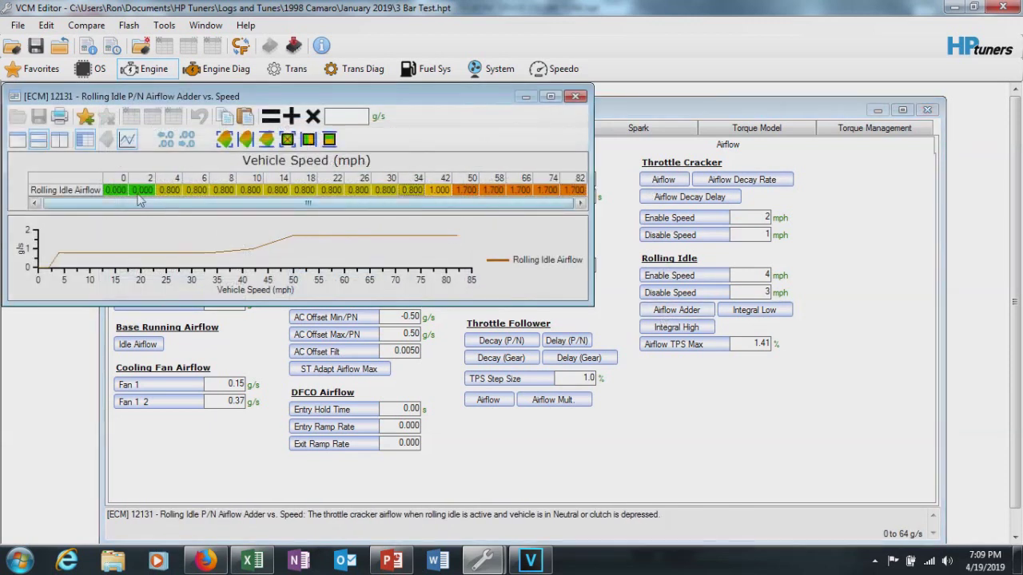
click(411, 190)
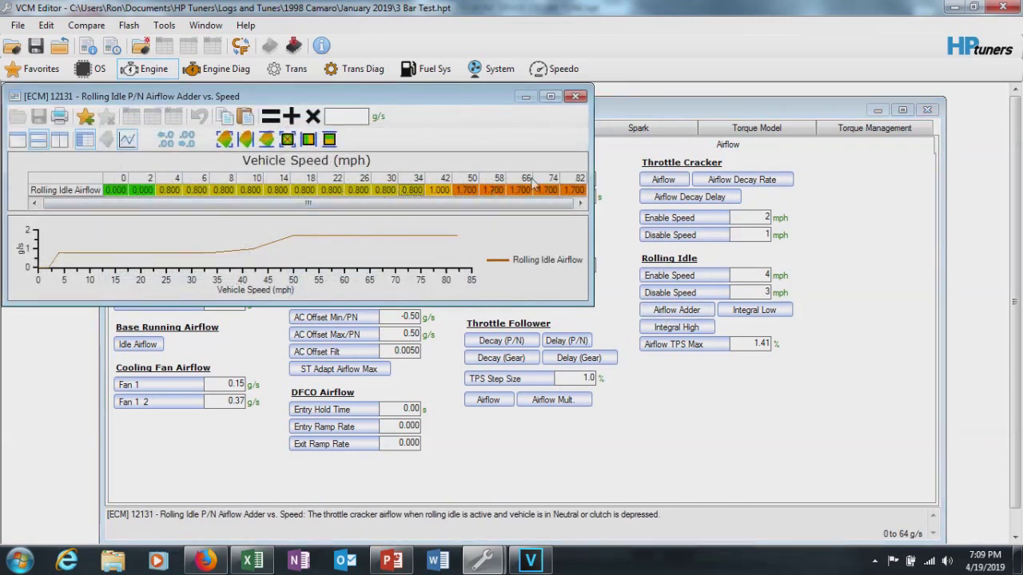
click(575, 95)
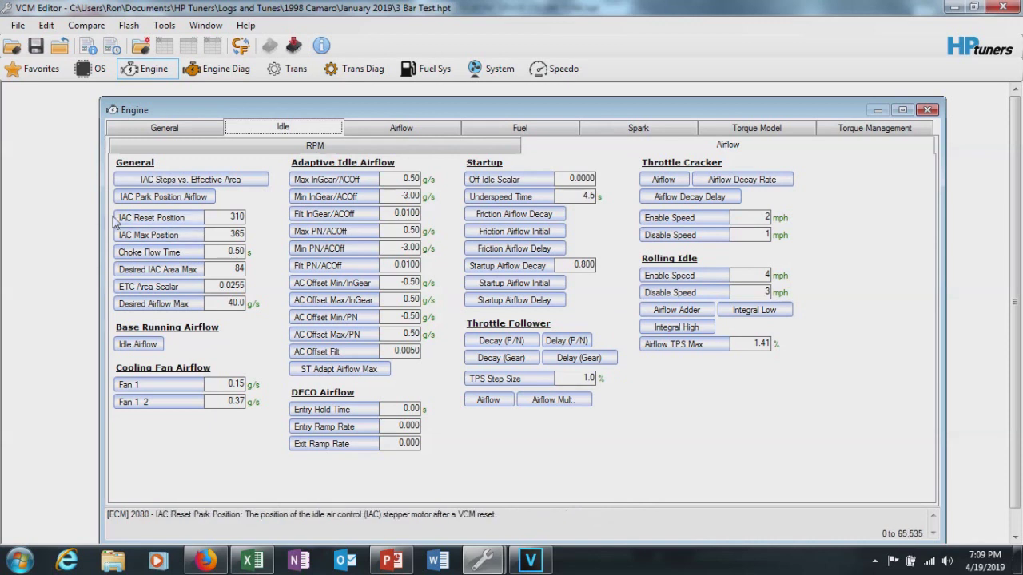
Step: Review the Main VE Primary table and the MAF Calibration Airflow vs. Frequency table
click(399, 130)
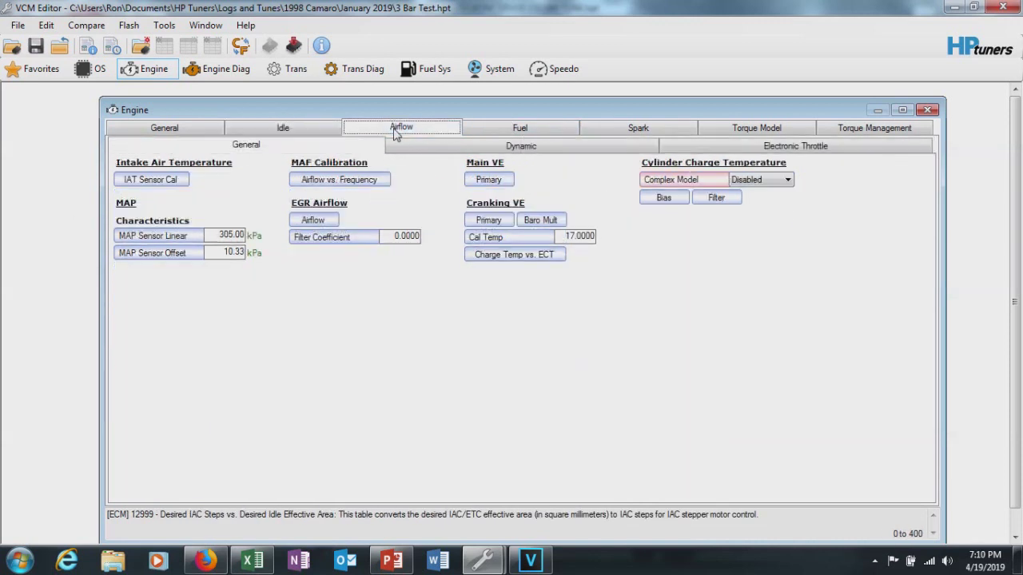
click(486, 181)
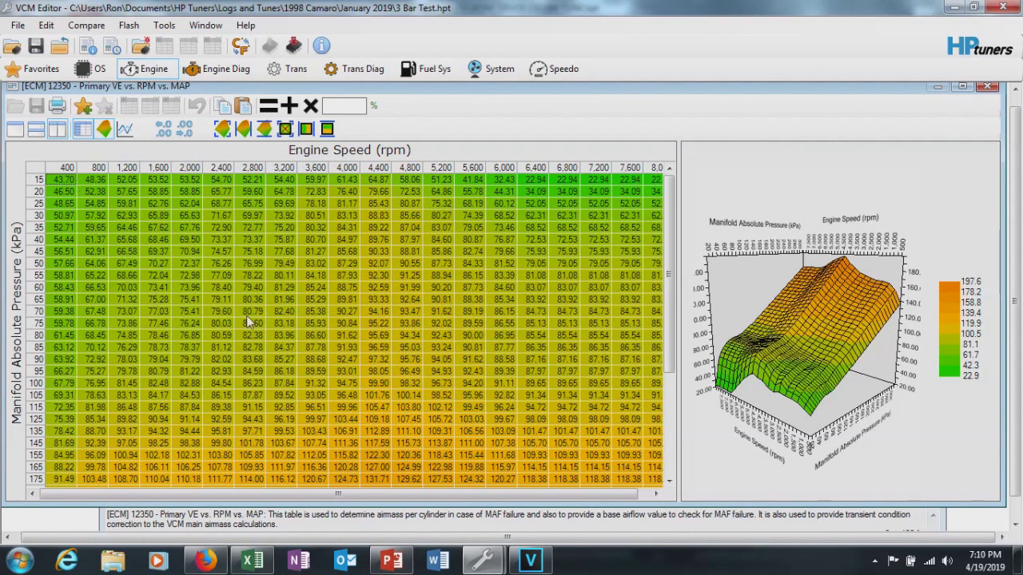
click(991, 85)
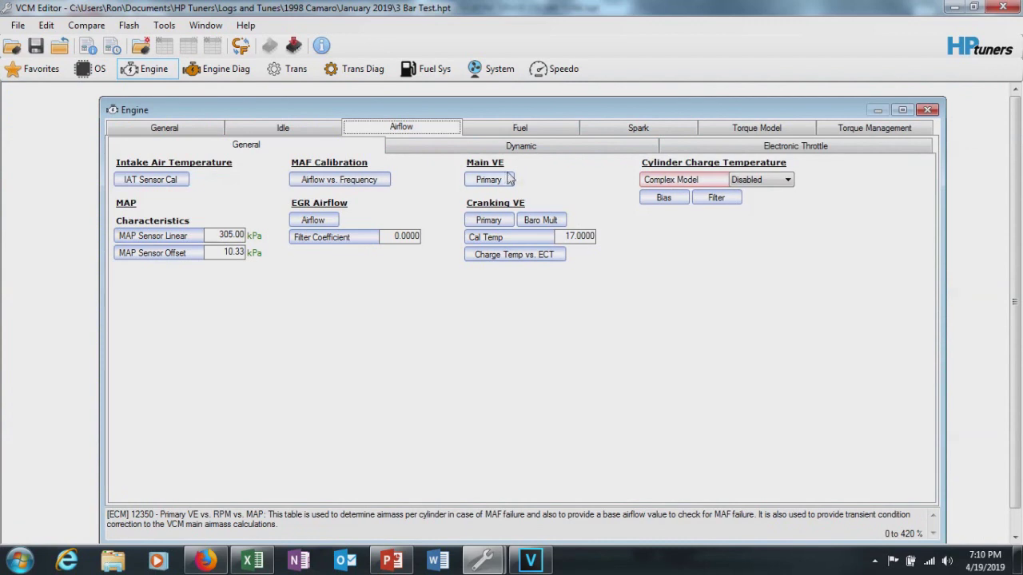
click(332, 184)
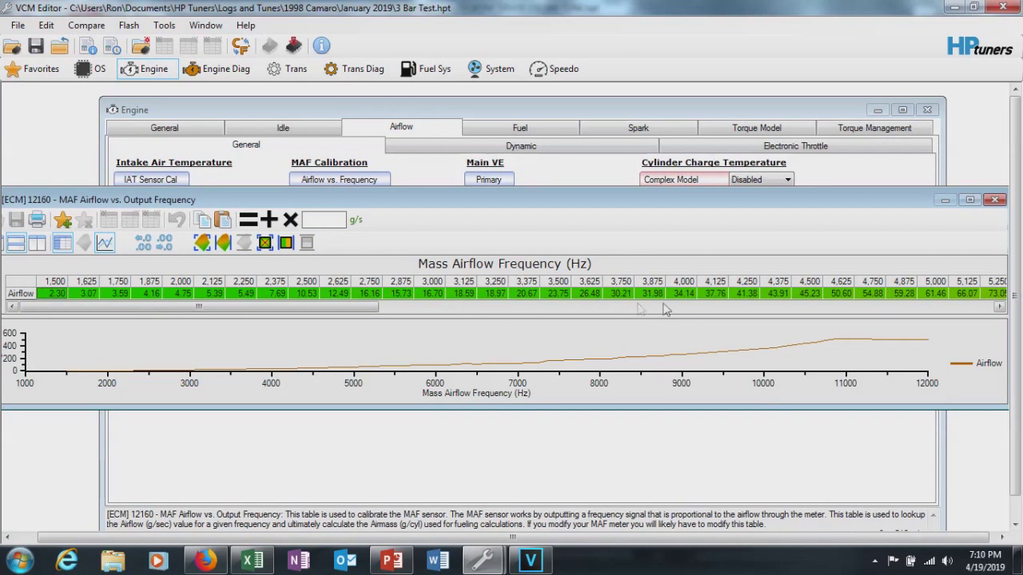
click(996, 201)
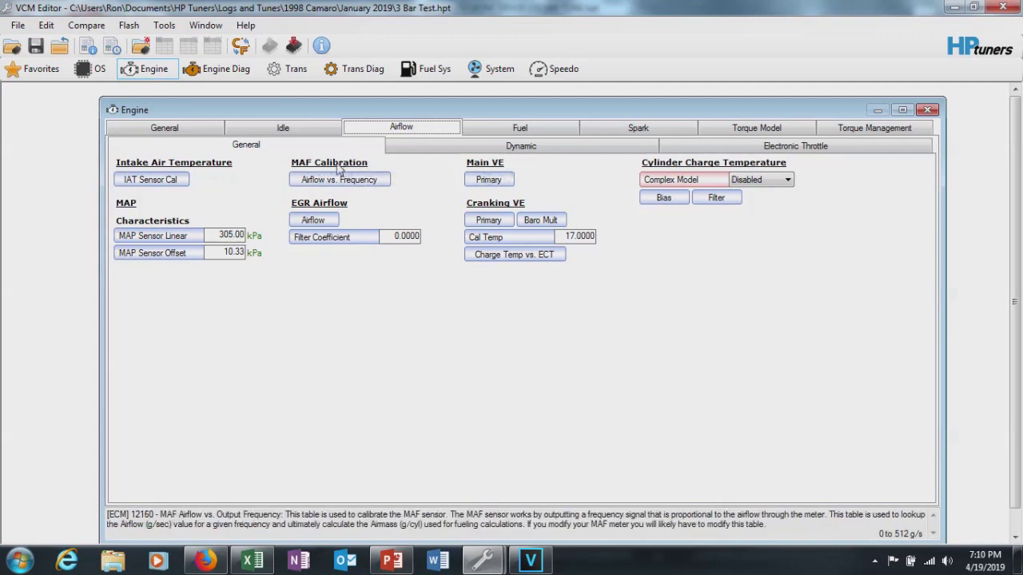
Step: Set the Dynamic Airflow High RPM Disable to 3000 rpm
click(492, 147)
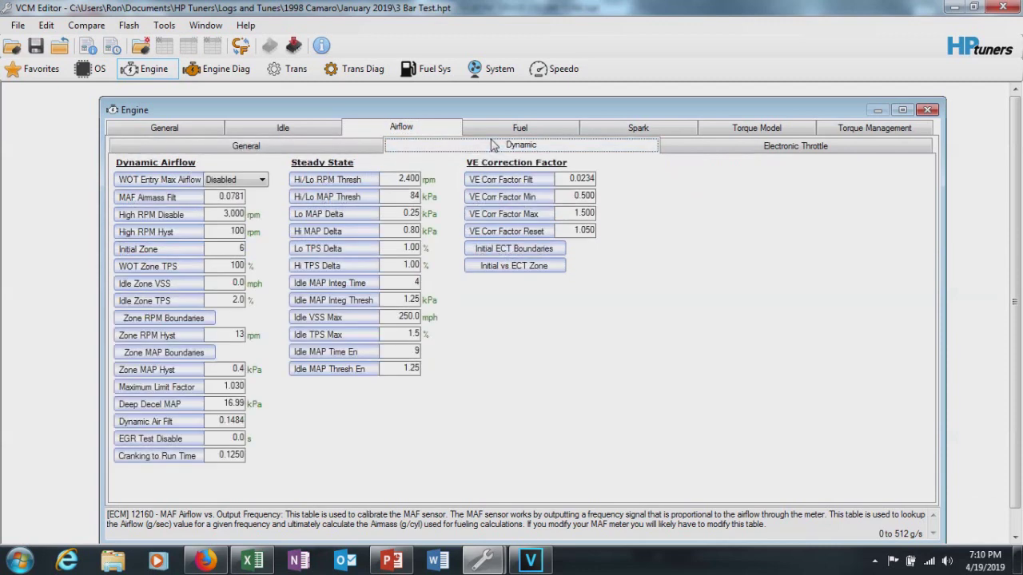
double_click(233, 214)
click(221, 213)
double_click(224, 213)
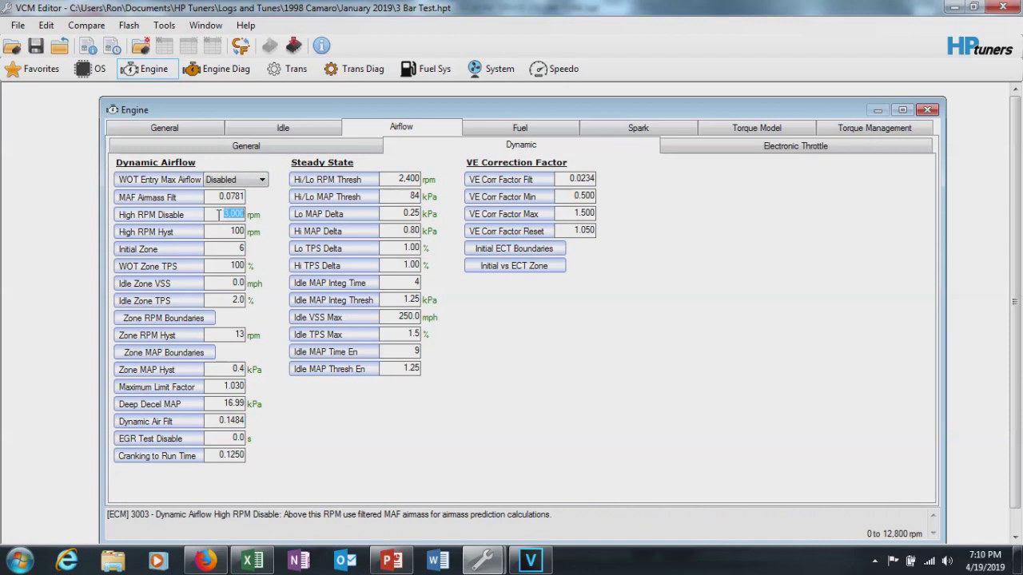
key(Return)
click(230, 213)
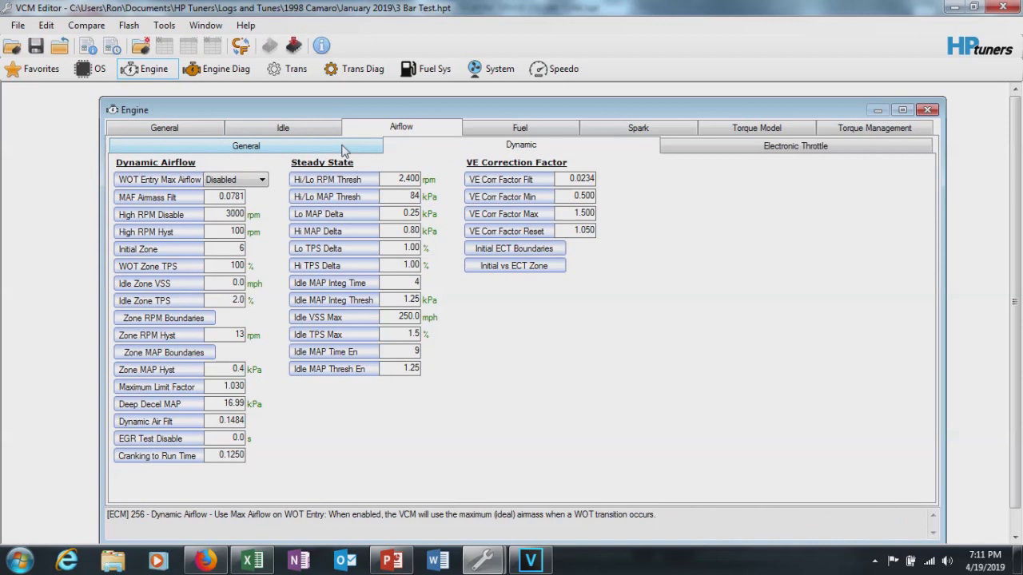
Step: Review the general and dynamic airflow settings, and return to the general airflow settings
click(271, 147)
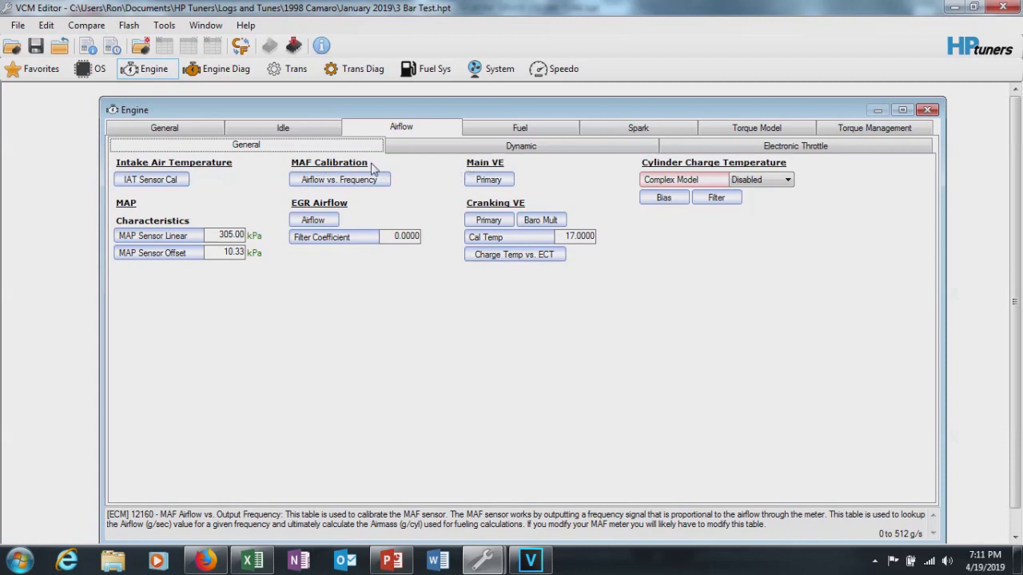
click(497, 147)
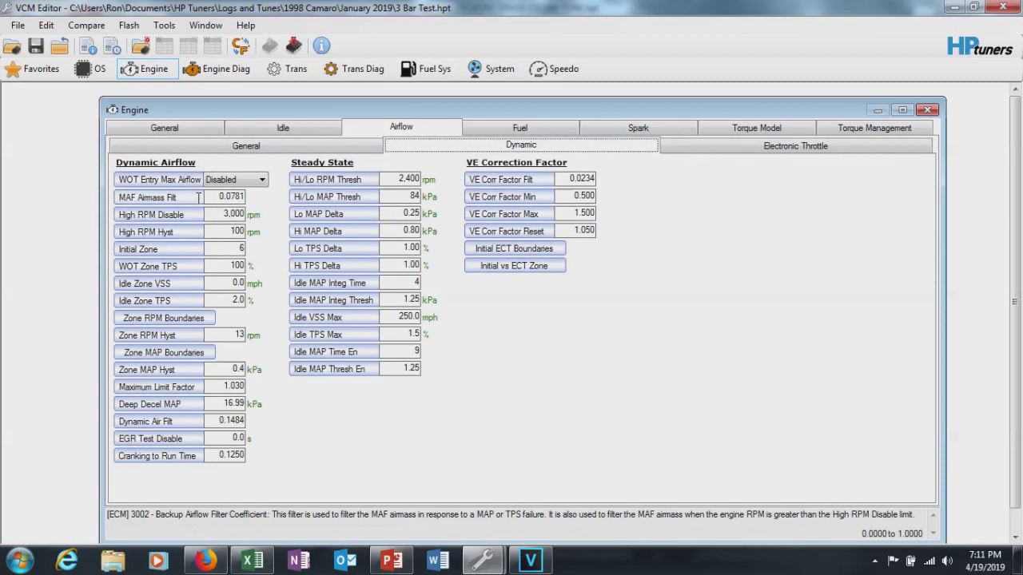
click(209, 146)
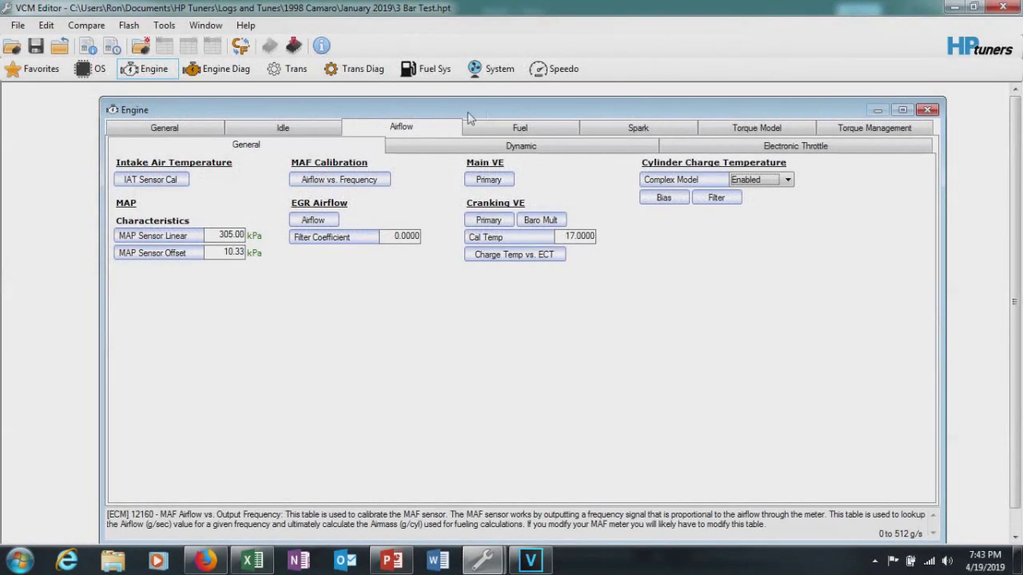
Step: Review the fuel settings, focusing on the Stoich AFR value under Stoichiometry
click(514, 131)
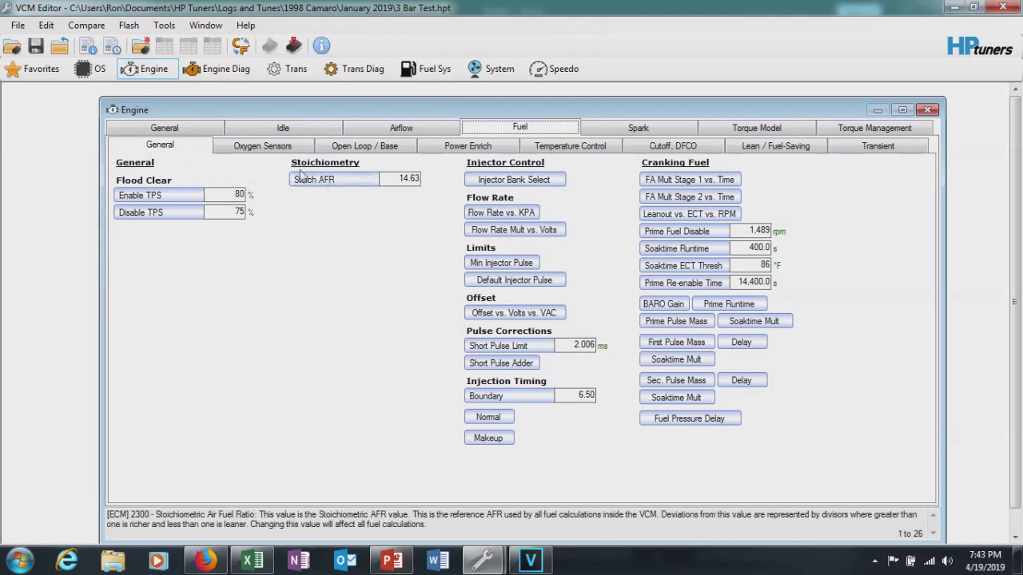
drag(401, 179, 425, 179)
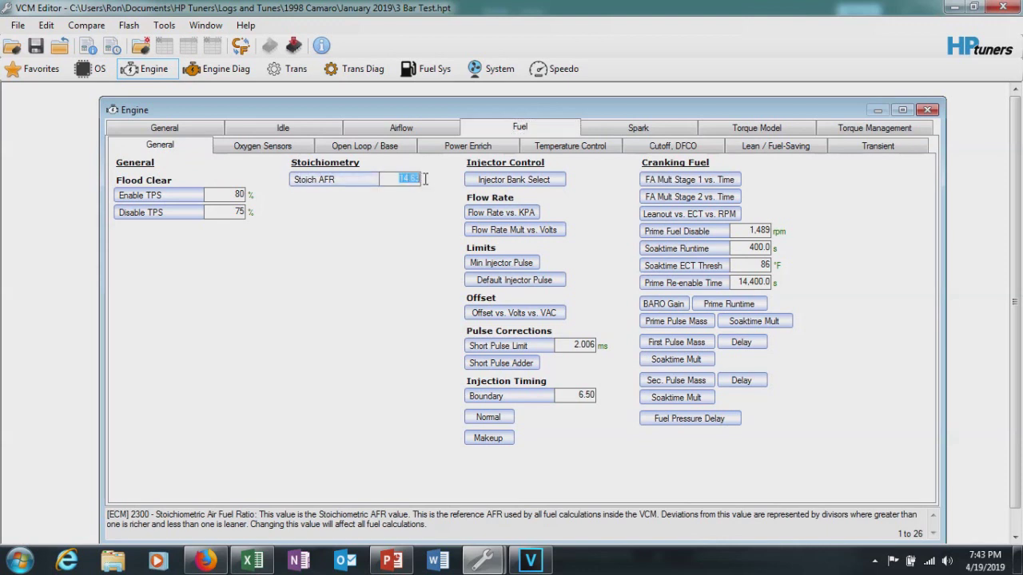
click(410, 181)
drag(404, 179, 431, 185)
click(415, 178)
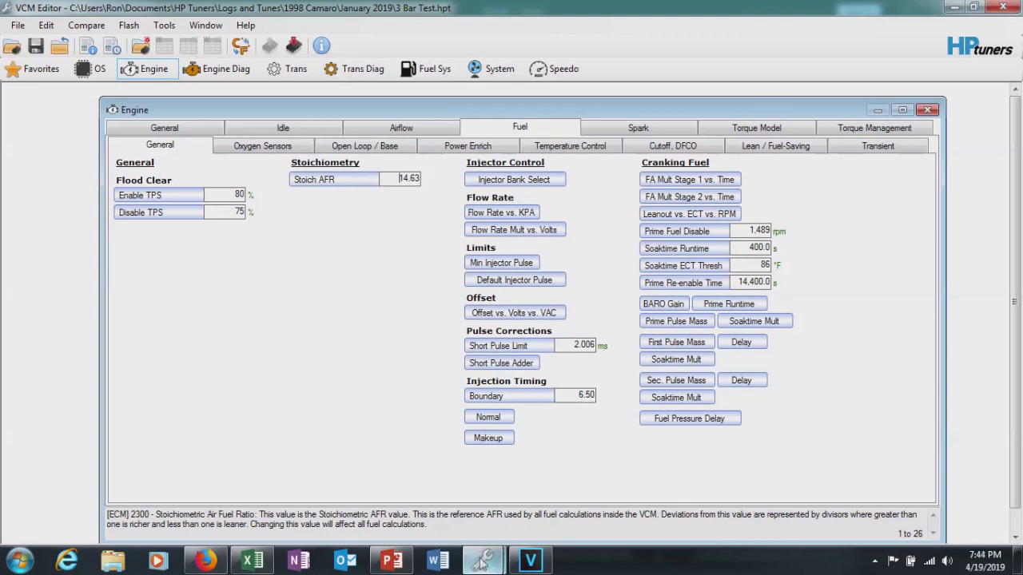
Step: Examine the Stoich AFR table in the Current Tune.hpt file for comparison, and return to the 3 Bar Test.hpt tune
mouse_move(530, 560)
click(539, 502)
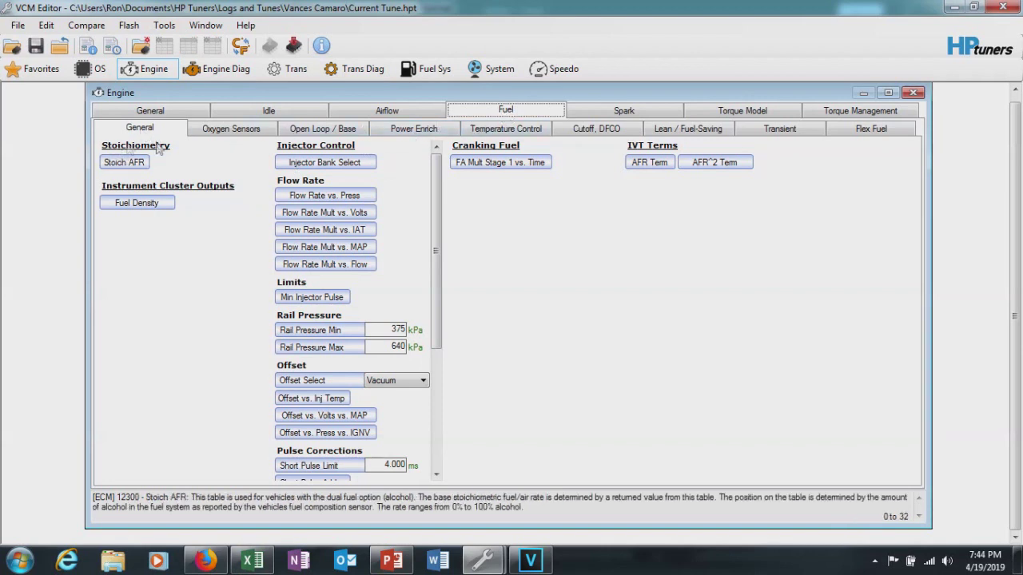
click(126, 163)
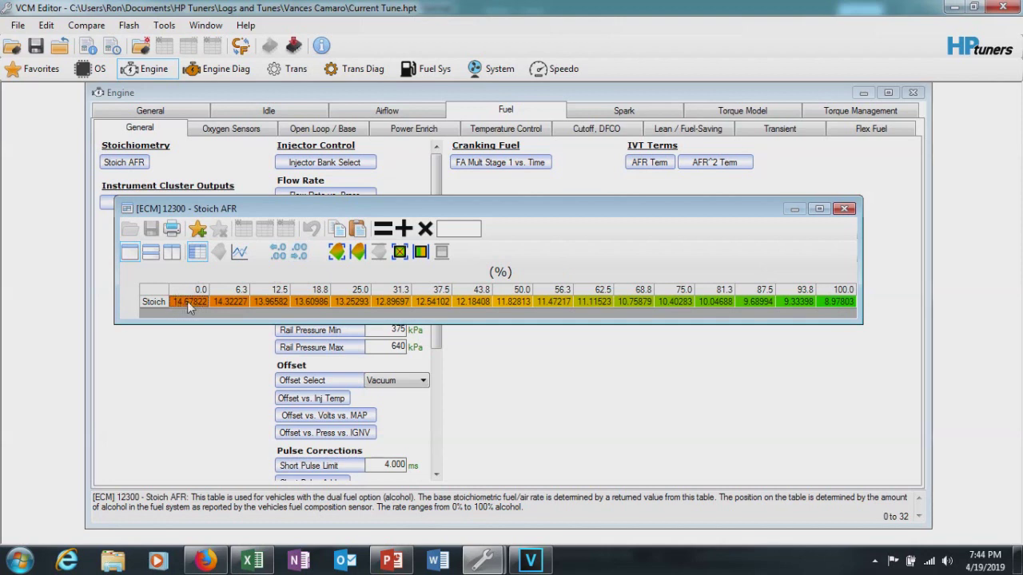
click(843, 209)
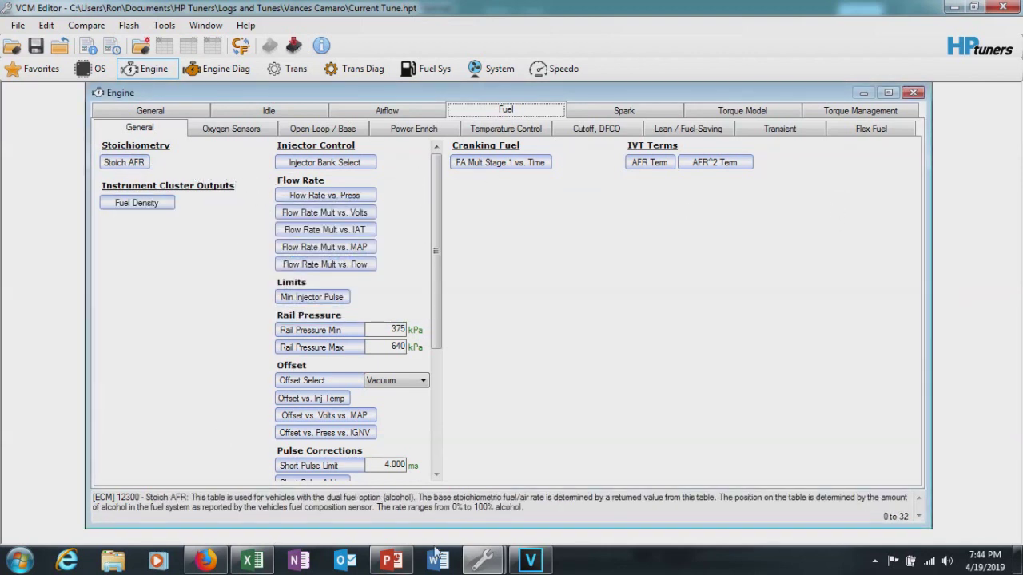
click(500, 553)
click(410, 499)
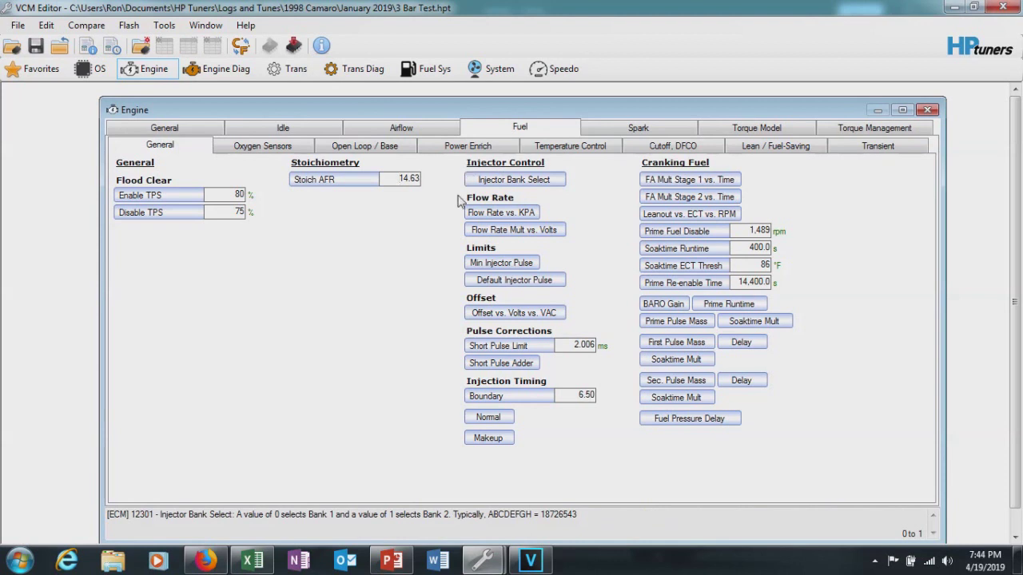
Step: Review the Injector Bank Select table and the Injector Flow Rate vs. KPA table across its manifold vacuum range
click(515, 180)
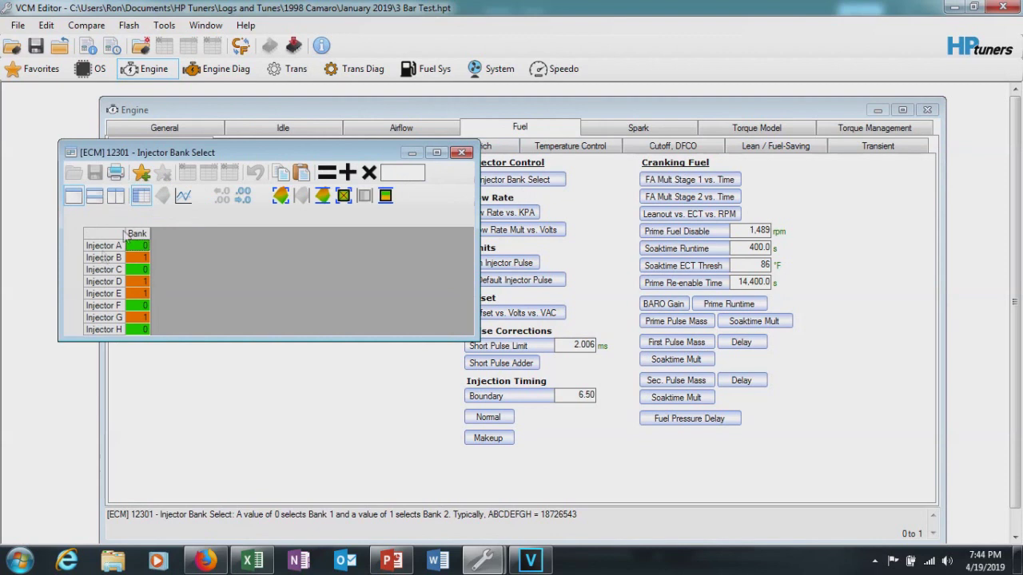
click(461, 152)
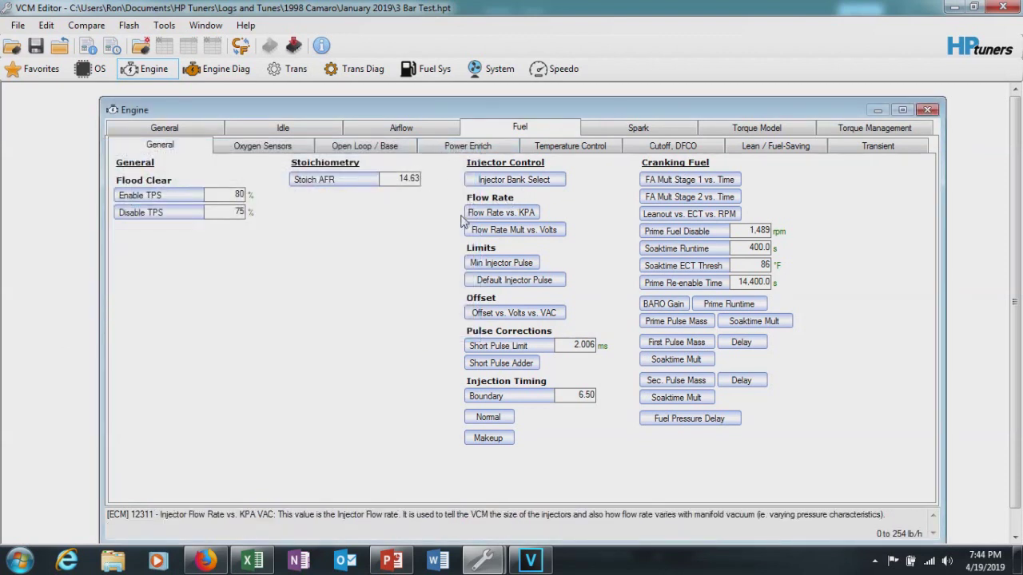
click(499, 213)
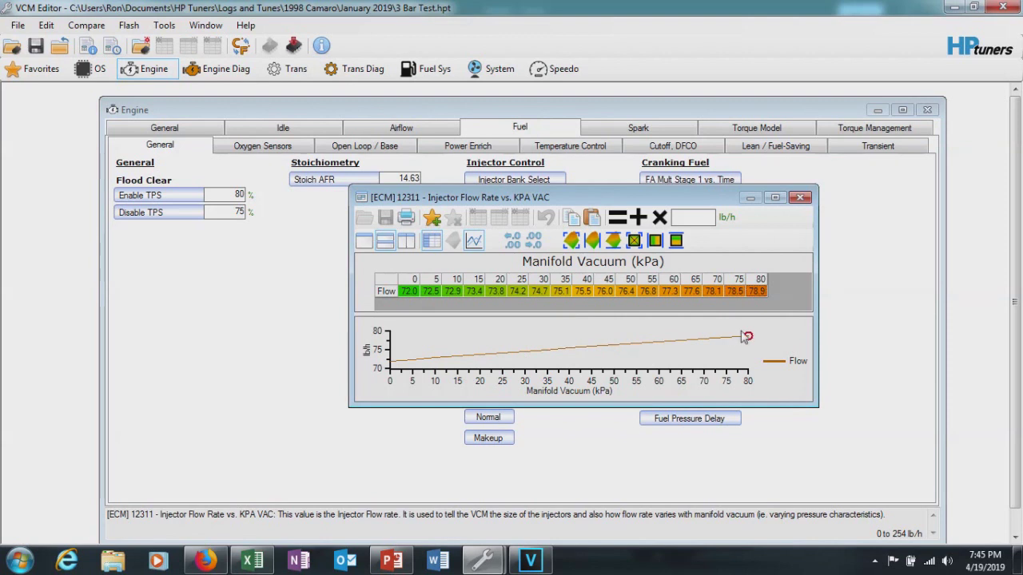
click(759, 280)
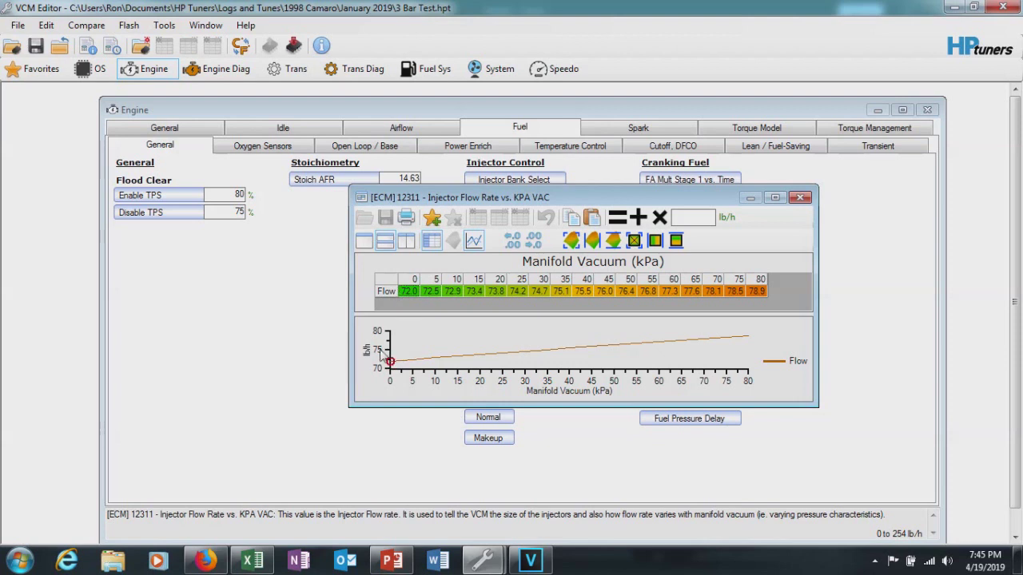
Step: Try a flat injector flow rate of 75 lb/h across the whole manifold vacuum range, and undo it
click(388, 290)
click(695, 214)
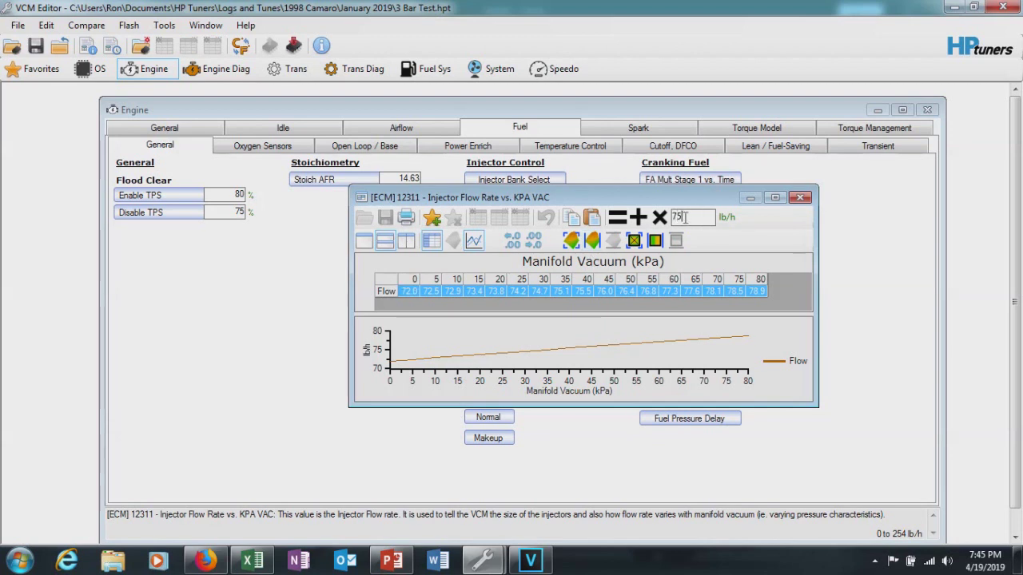
click(616, 218)
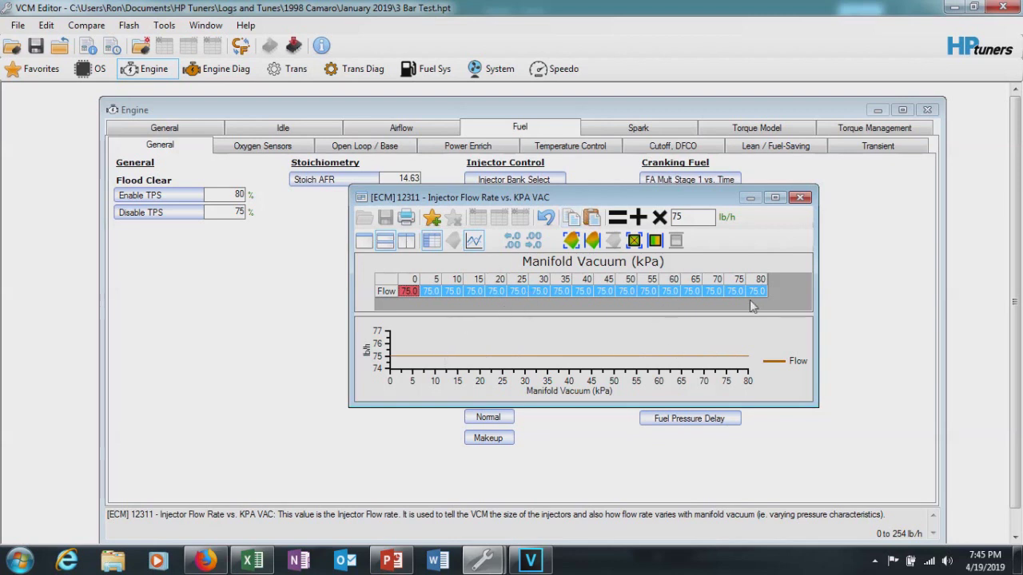
click(545, 216)
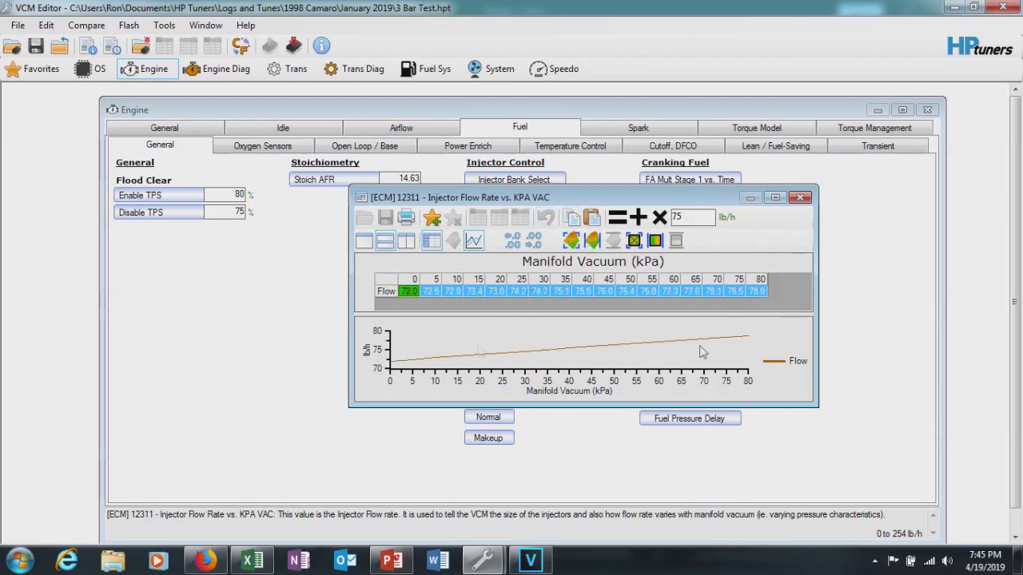
Step: Multiply all cells of the Injector Flow Rate vs. KPA table by .75
click(703, 291)
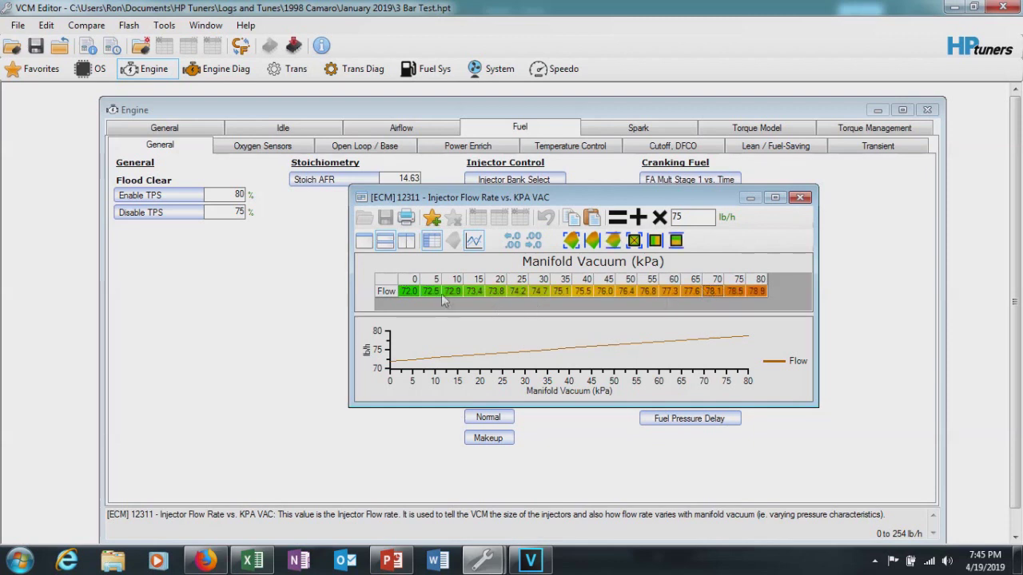
drag(406, 291, 779, 310)
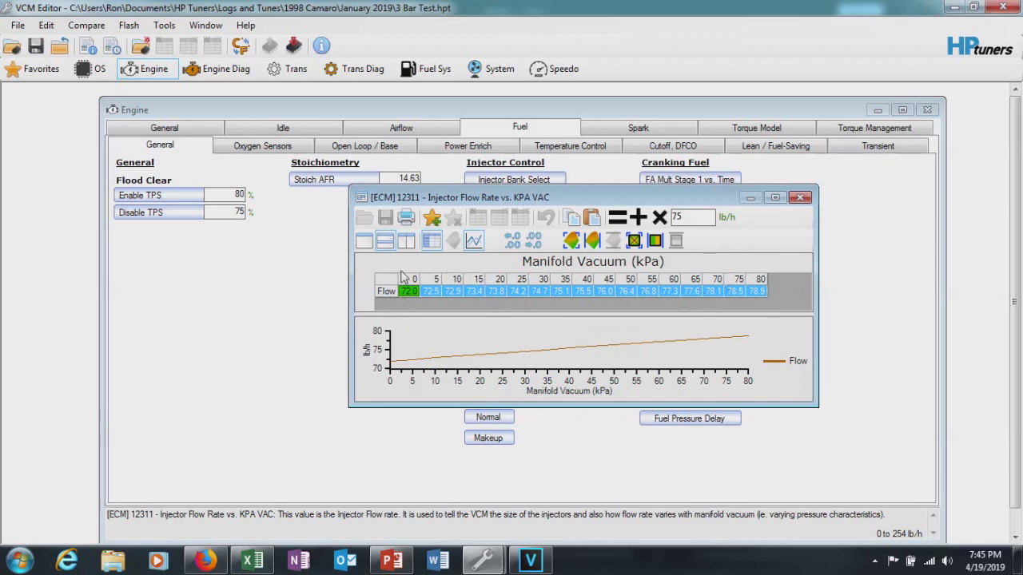
click(707, 218)
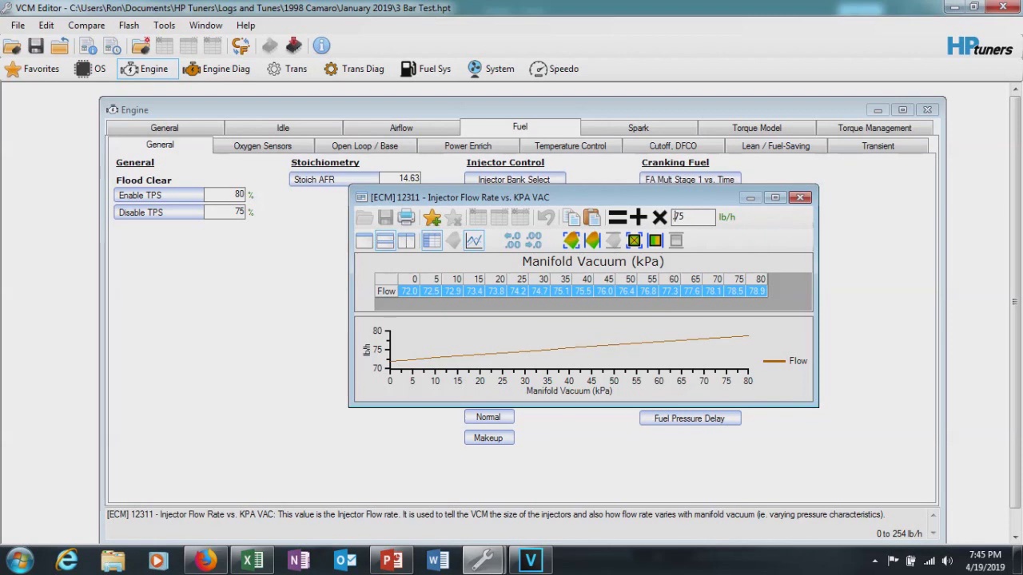
click(664, 218)
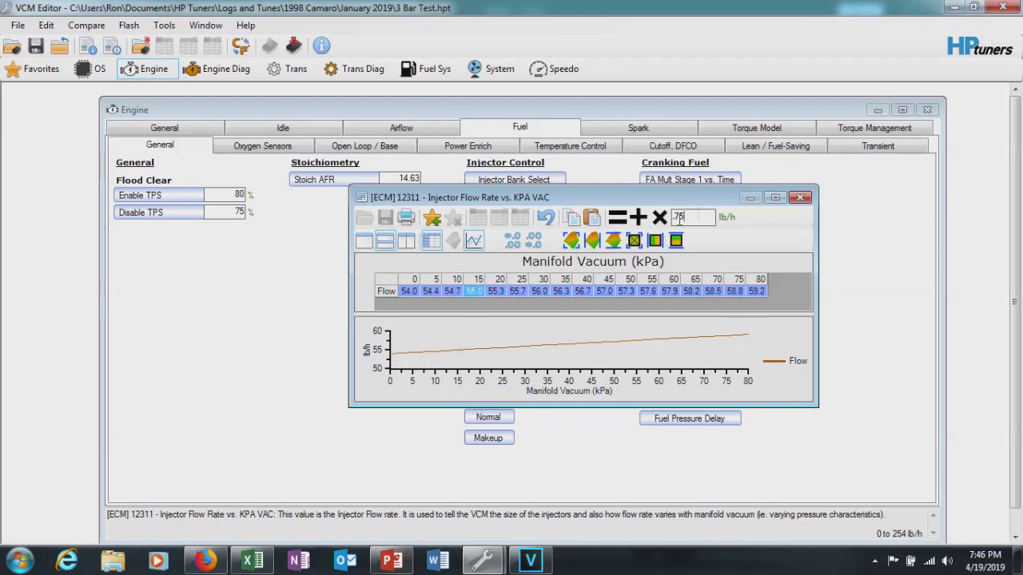
Step: Multiply the entire Main VE Primary table by .75 and close the table
click(425, 126)
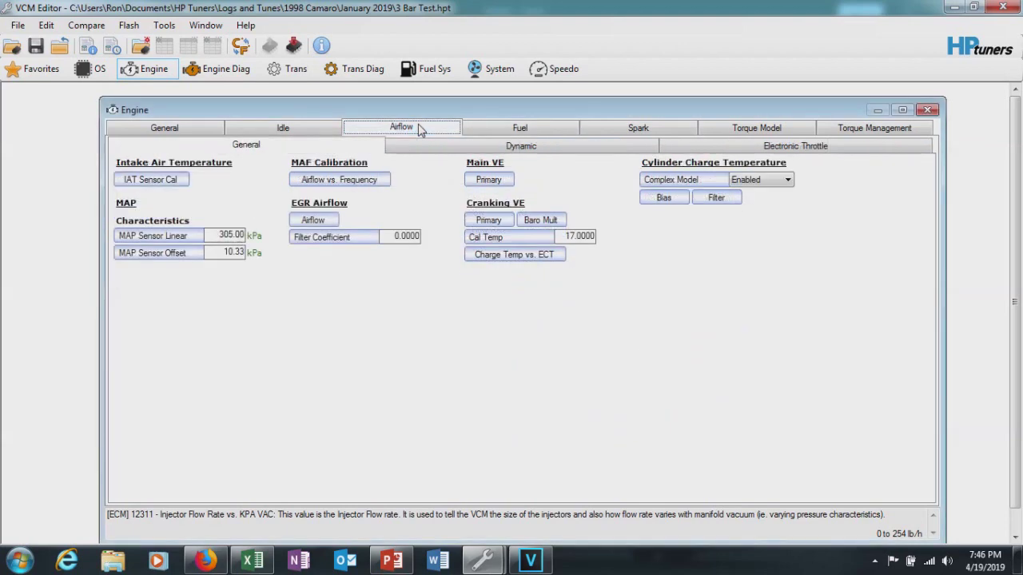
click(489, 179)
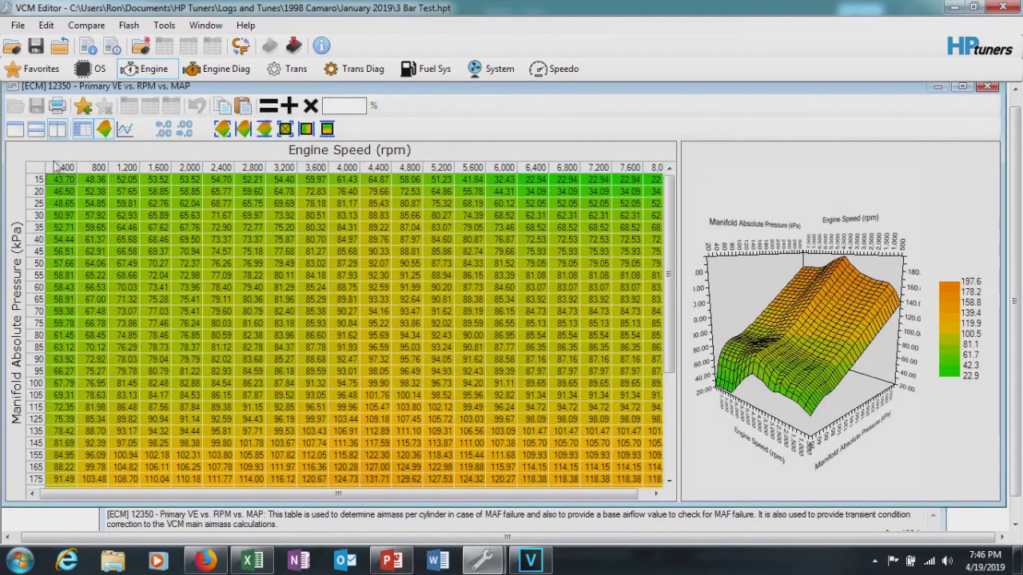
click(36, 172)
click(349, 104)
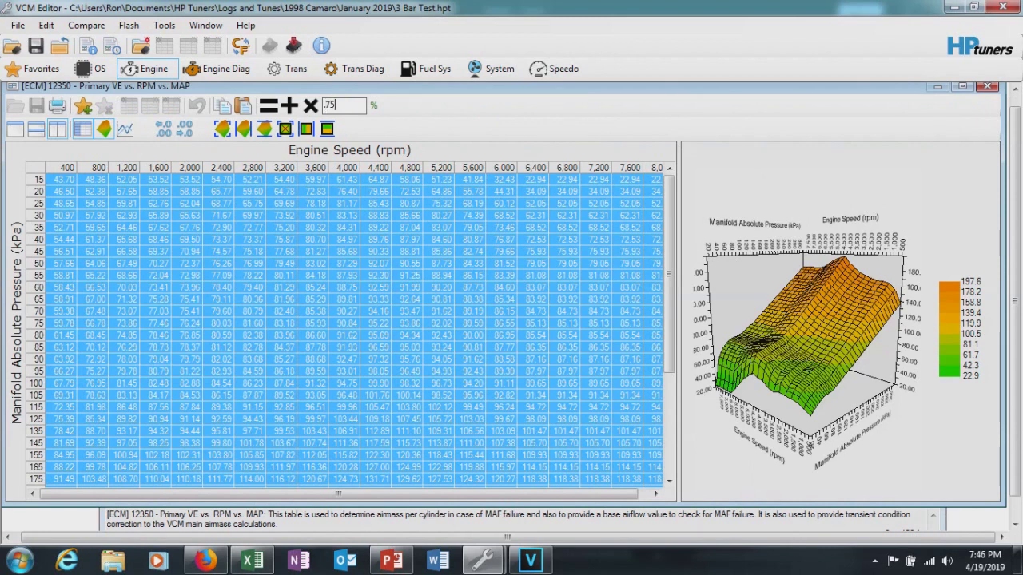
click(310, 105)
click(409, 312)
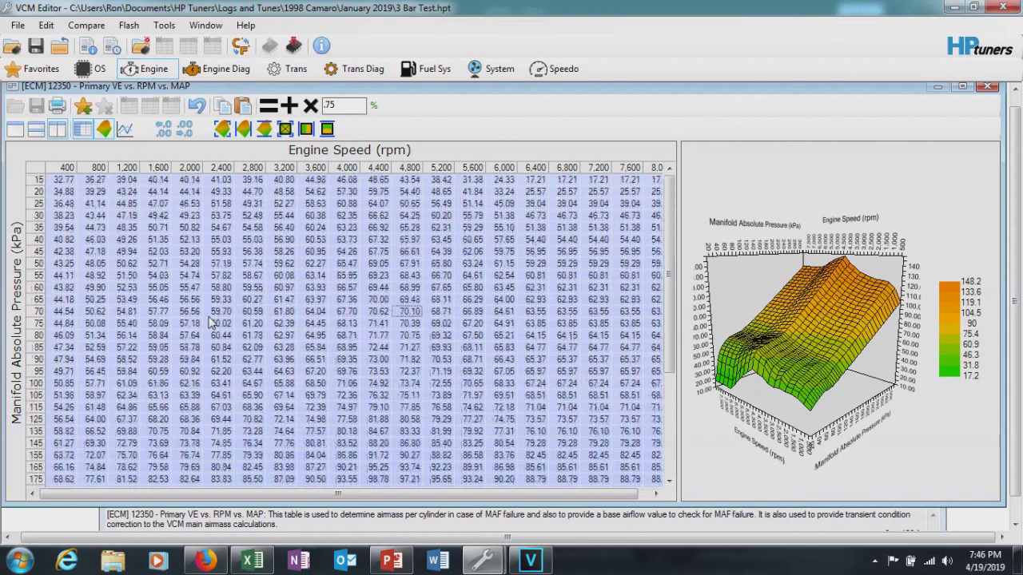
click(988, 88)
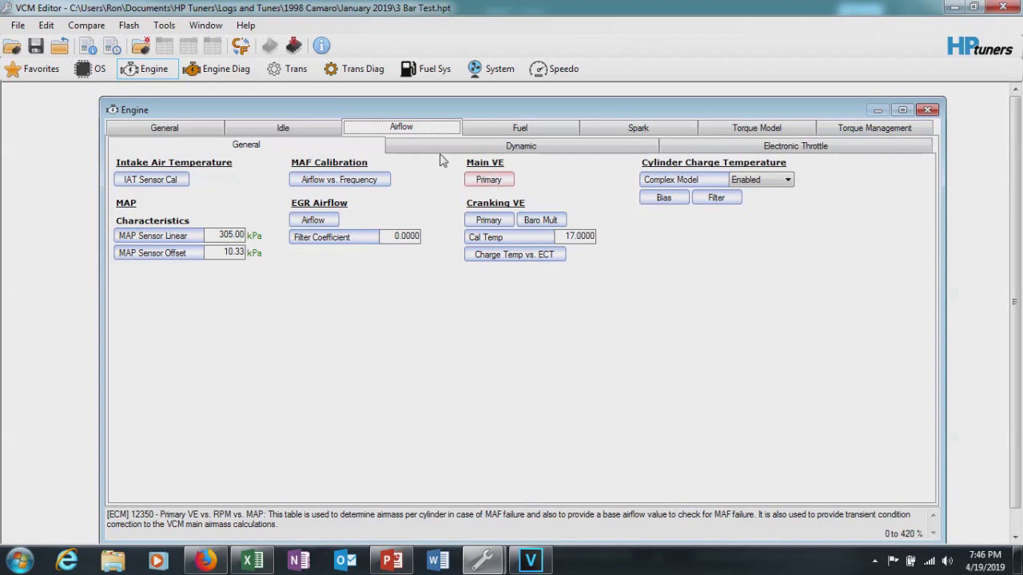
Step: Review the scaled Injector Flow Rate vs. KPA table and the MAF Calibration Airflow vs. Frequency table
click(515, 131)
click(483, 220)
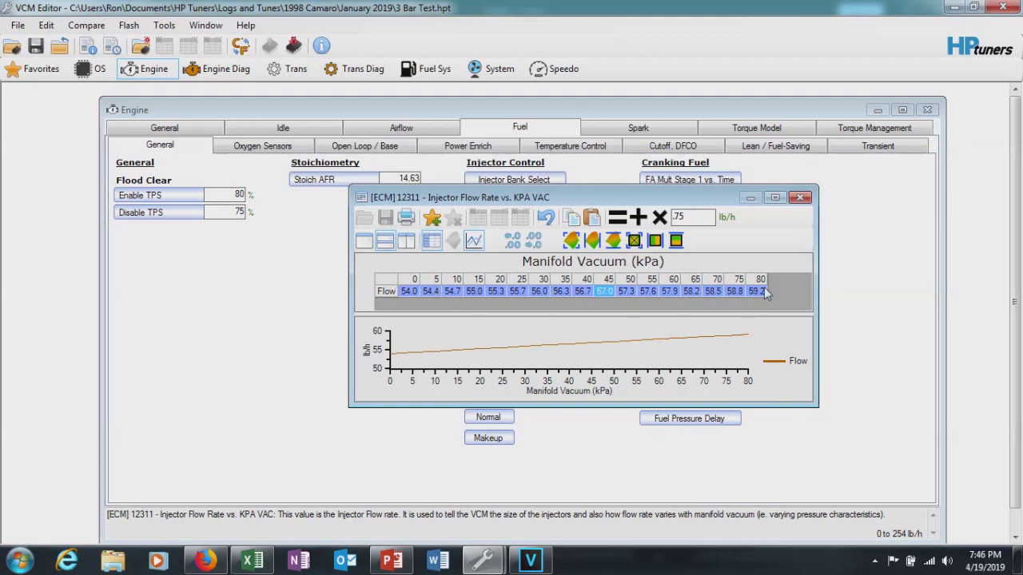
click(799, 198)
click(435, 129)
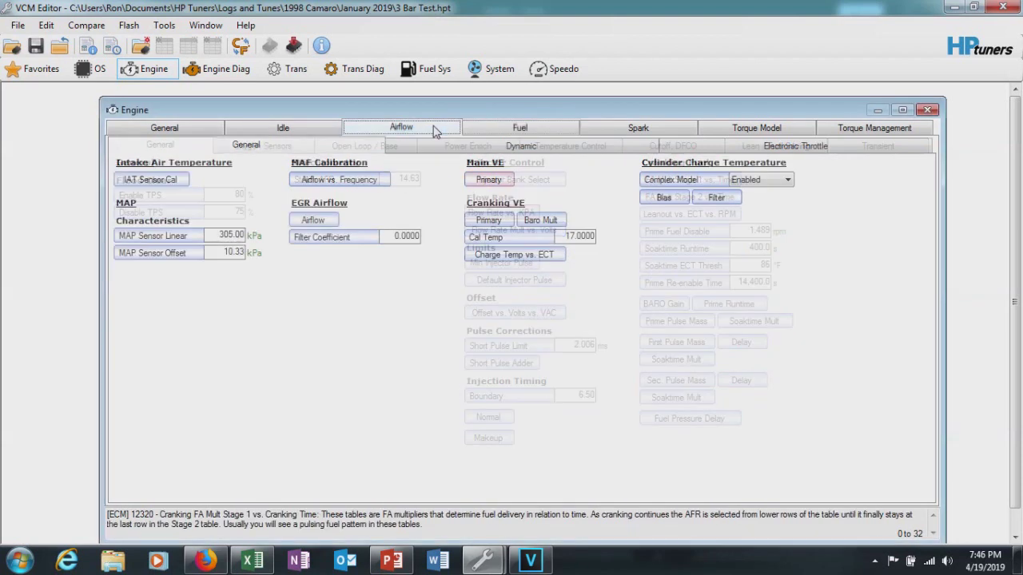
click(339, 182)
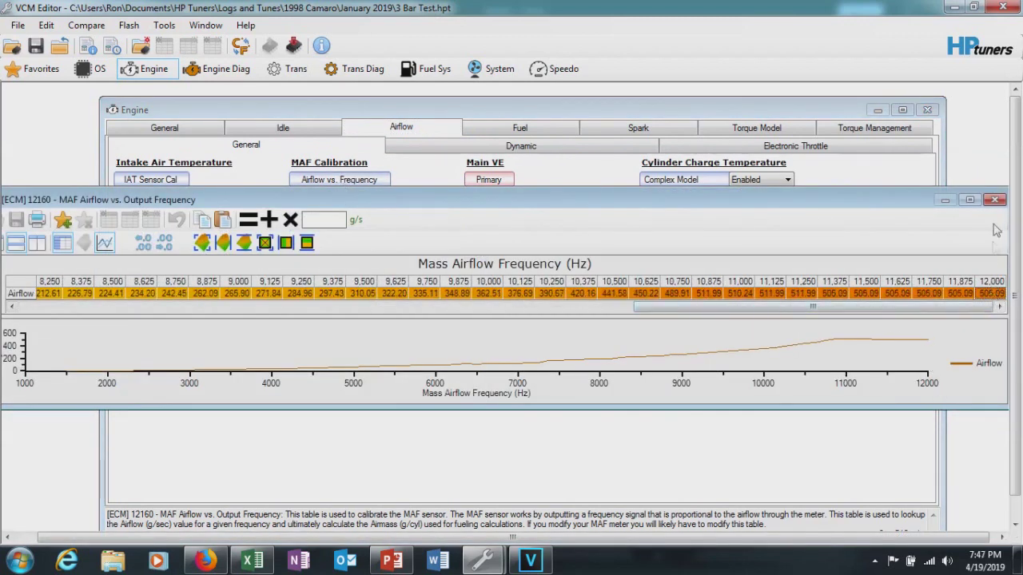
click(995, 199)
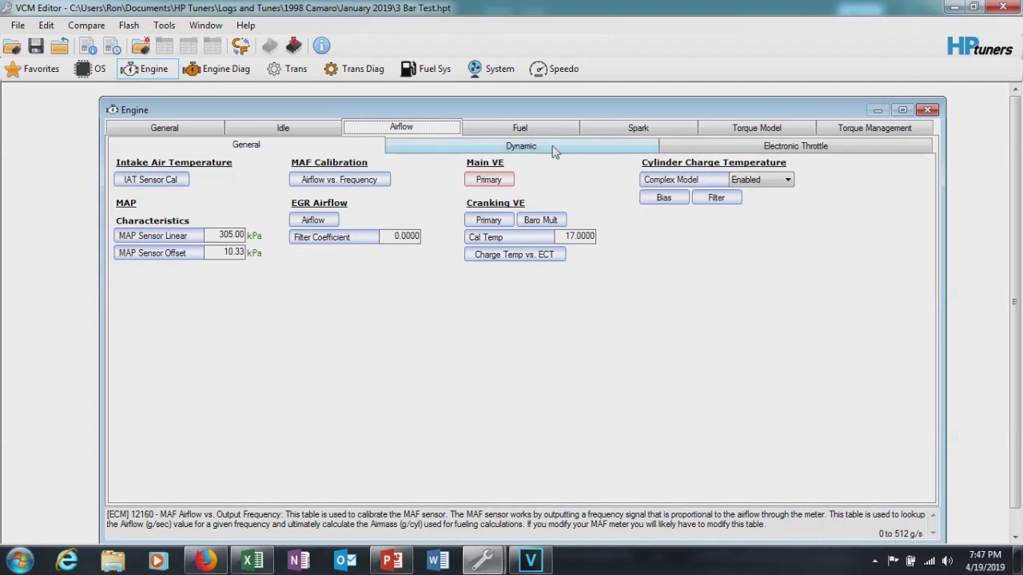
Step: Review the Minimum Injector Pulsewidth table, and recheck the injector flow rates across manifold vacuum
click(519, 128)
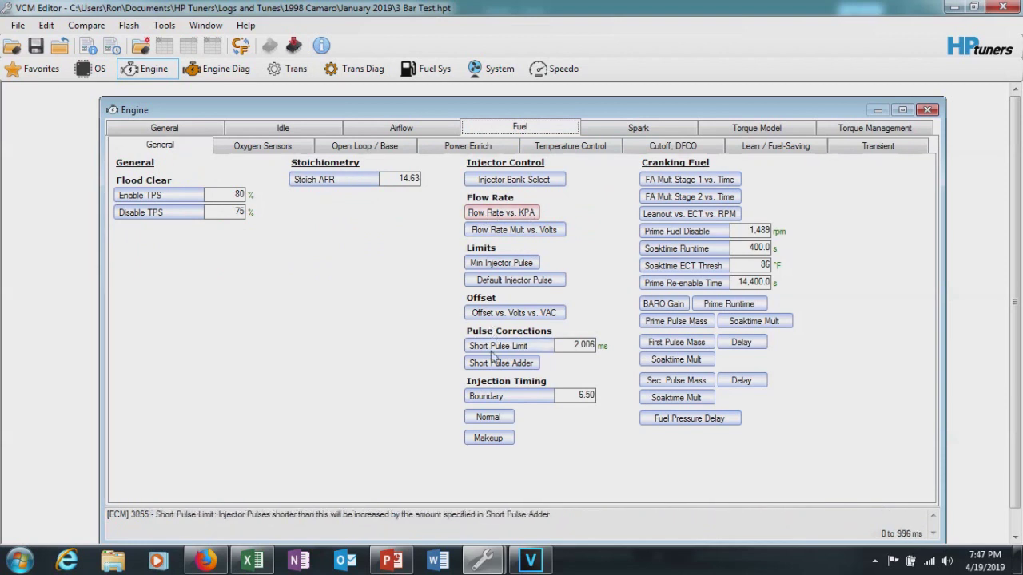
click(501, 263)
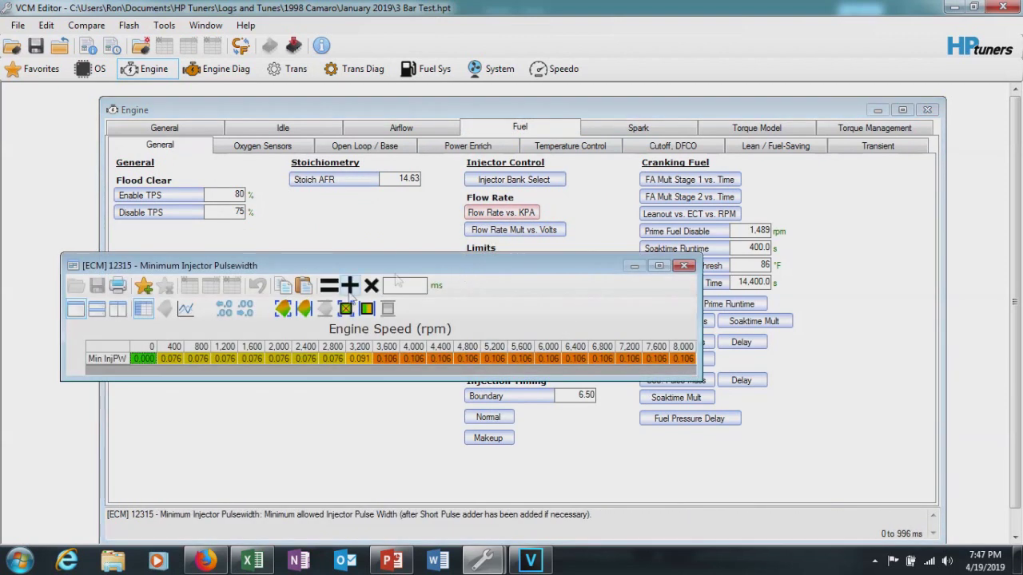
click(683, 266)
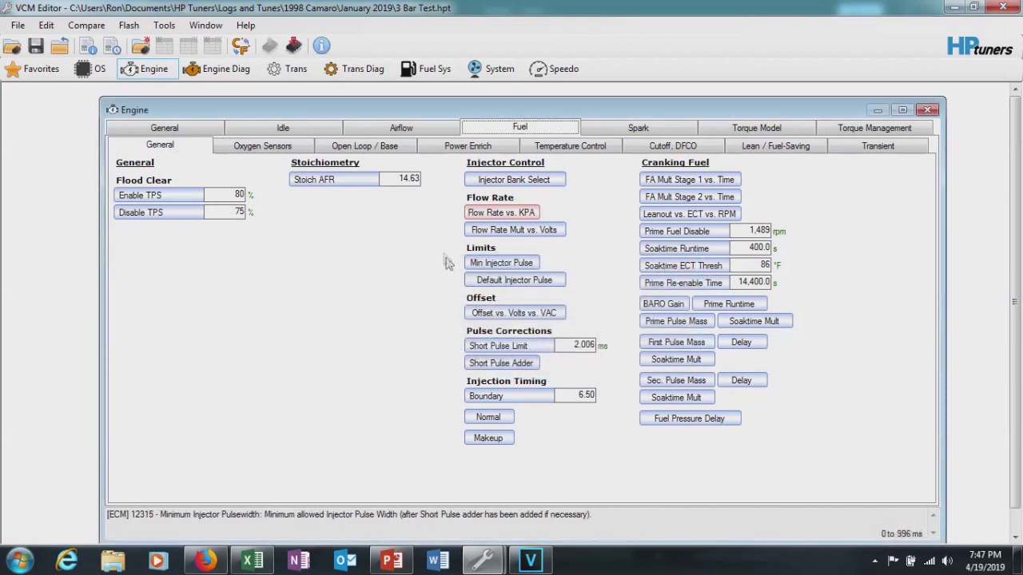
click(502, 212)
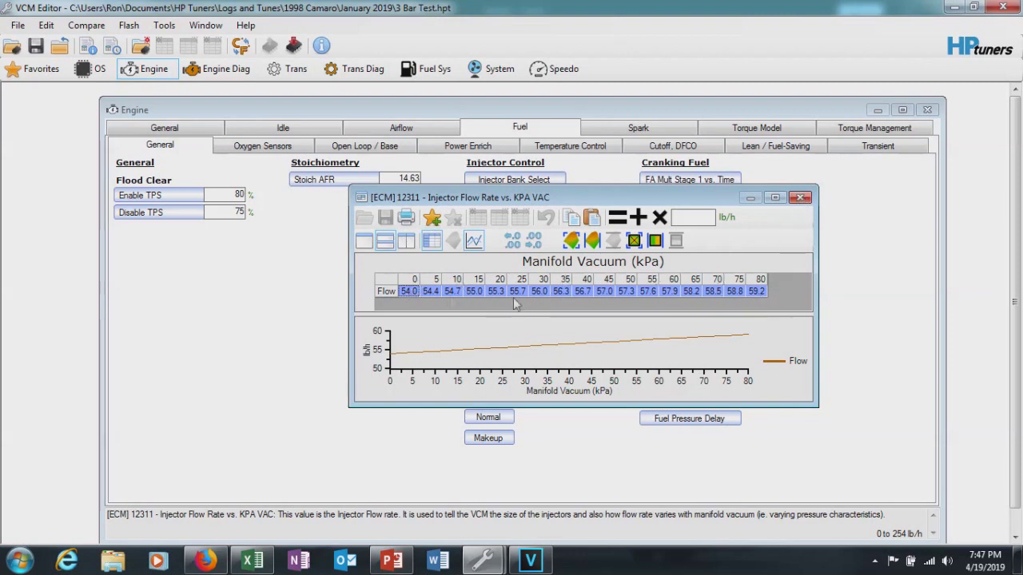
click(390, 291)
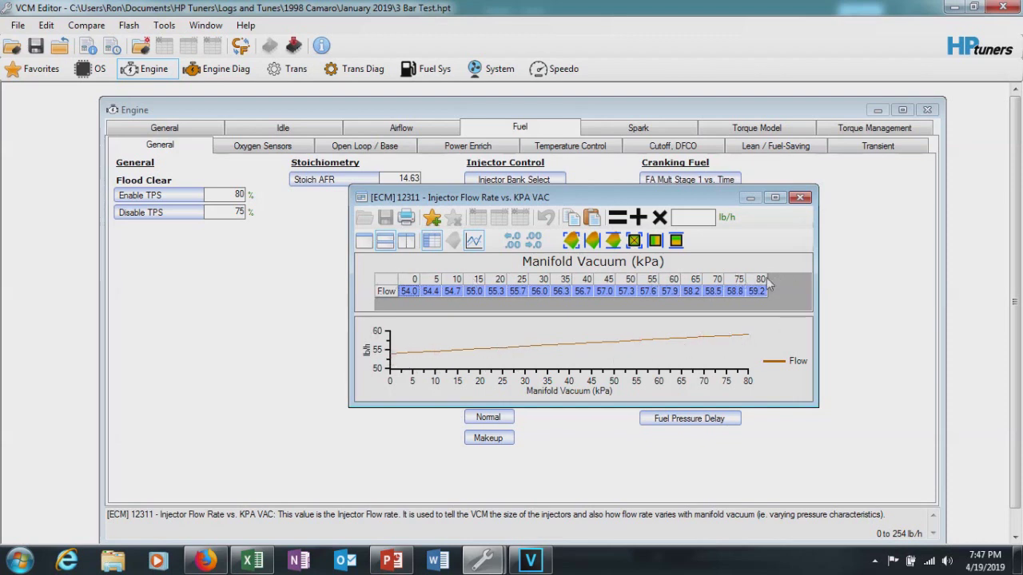
click(800, 198)
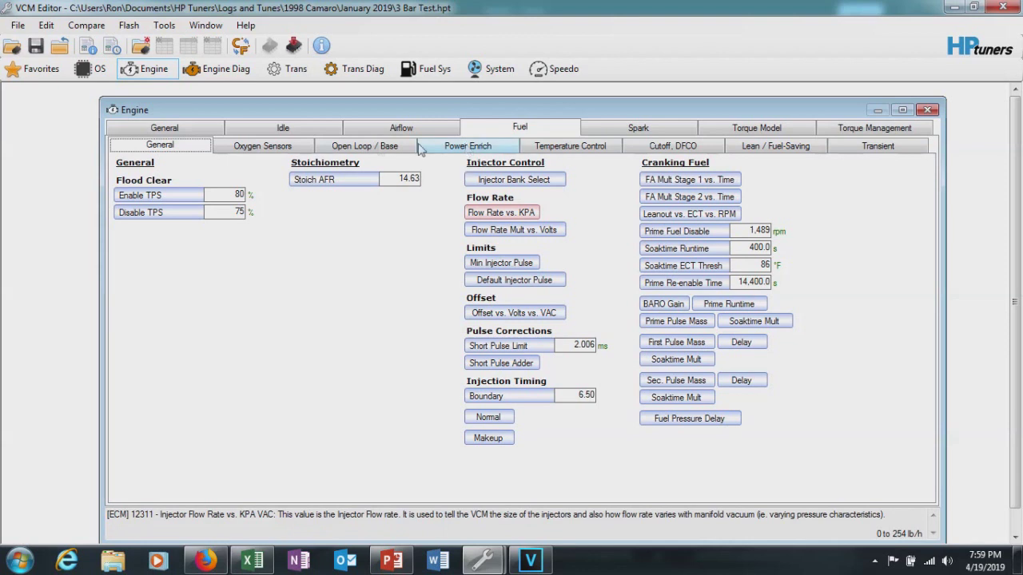
Step: Review the Open Loop EQ ratio table of coolant temperature vs. MAP, and close it
click(364, 146)
click(145, 184)
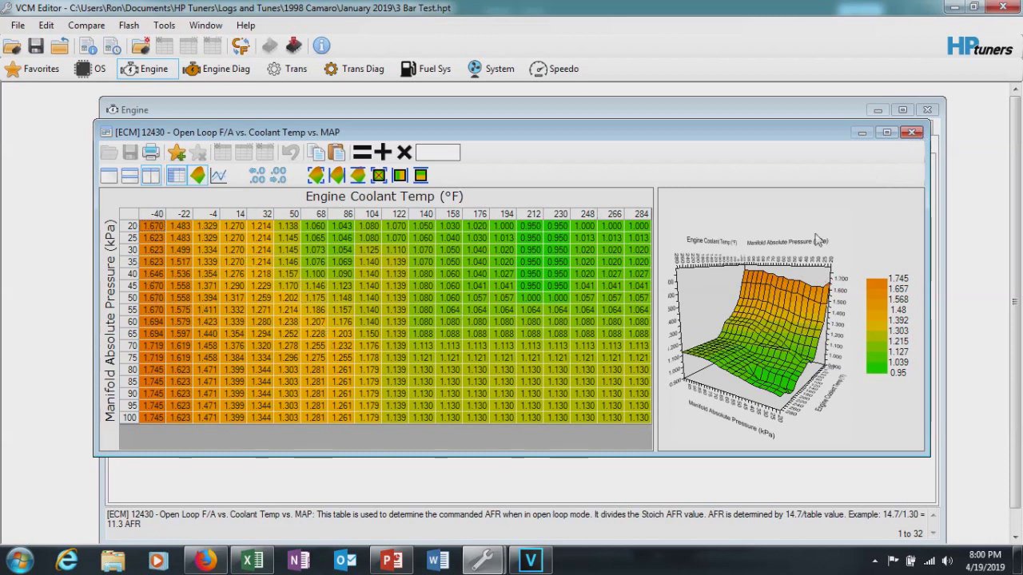
click(913, 132)
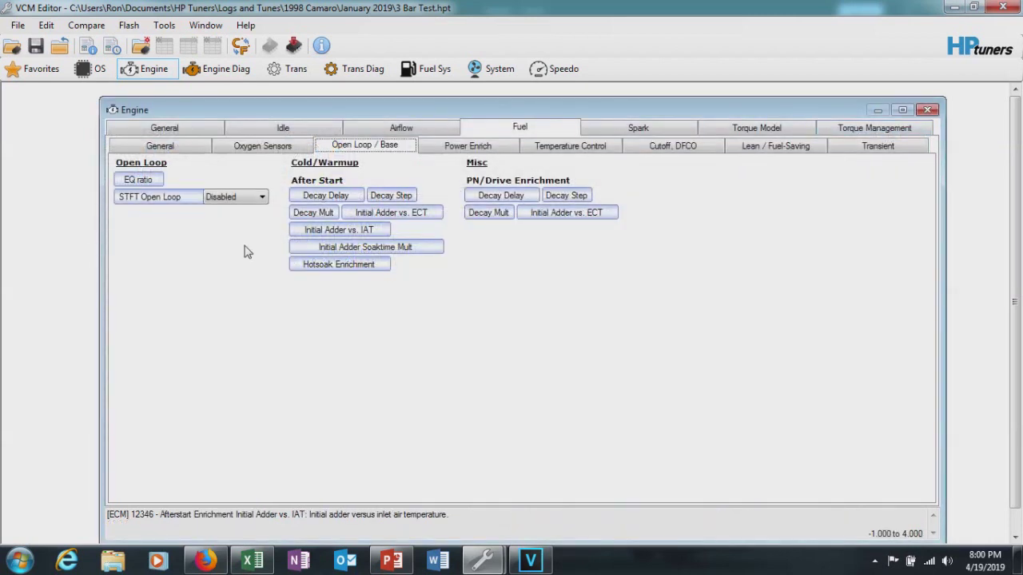
Step: Review the Boost Enrichment EQ Ratio vs. MAP table and the Power Enrich EQ Ratio (Gas) table, closing both
click(479, 148)
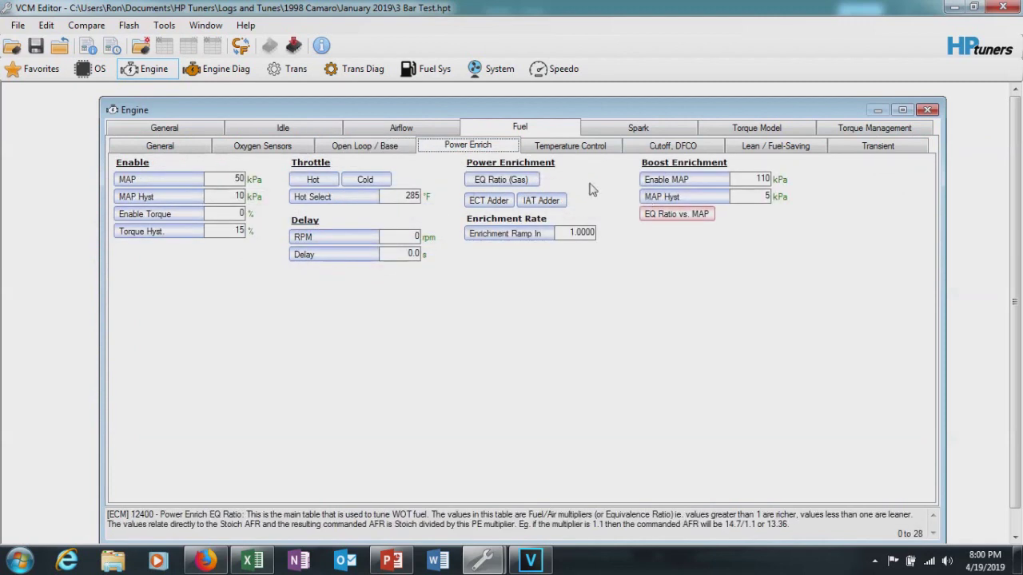
click(673, 214)
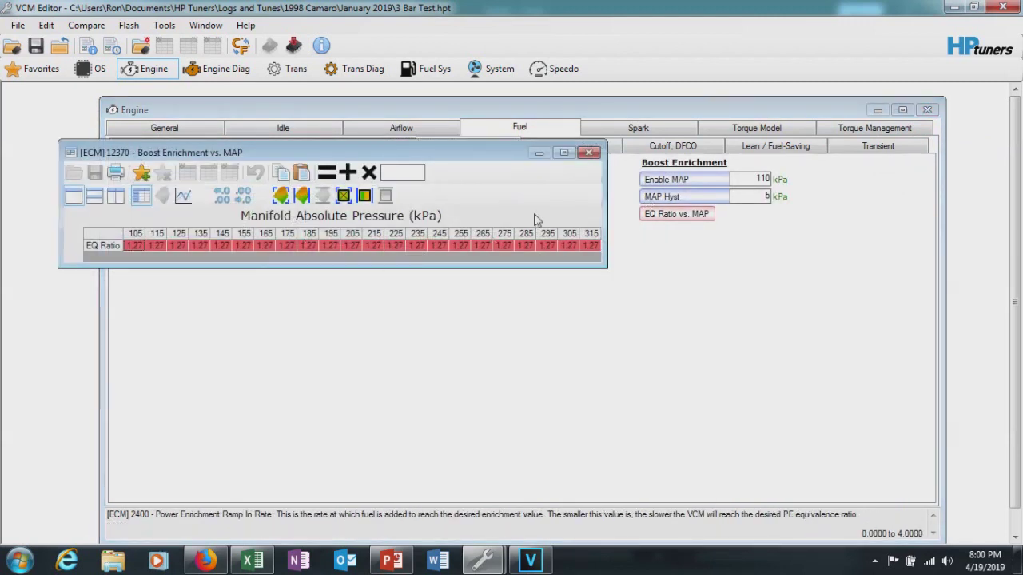
click(588, 152)
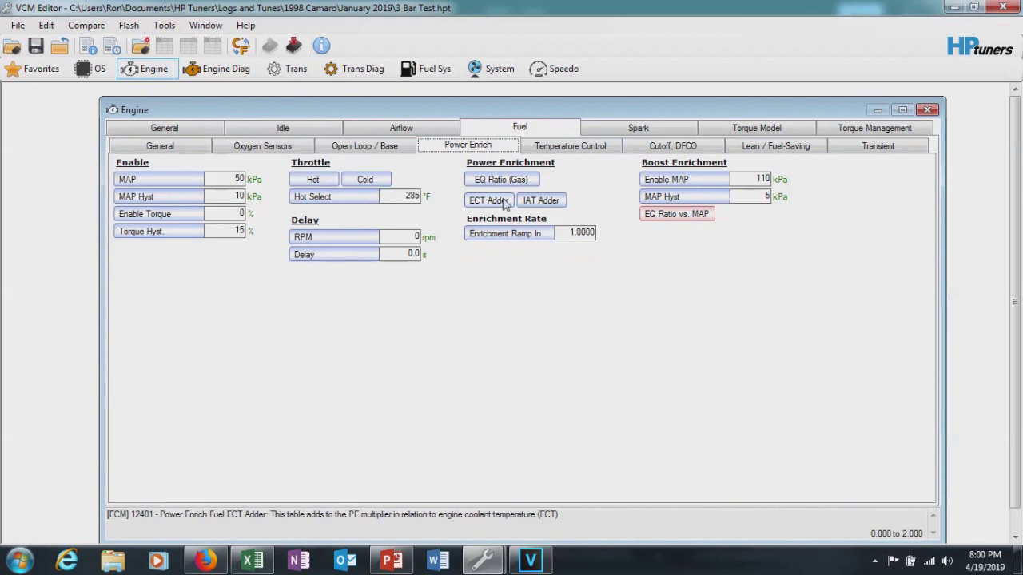
click(495, 179)
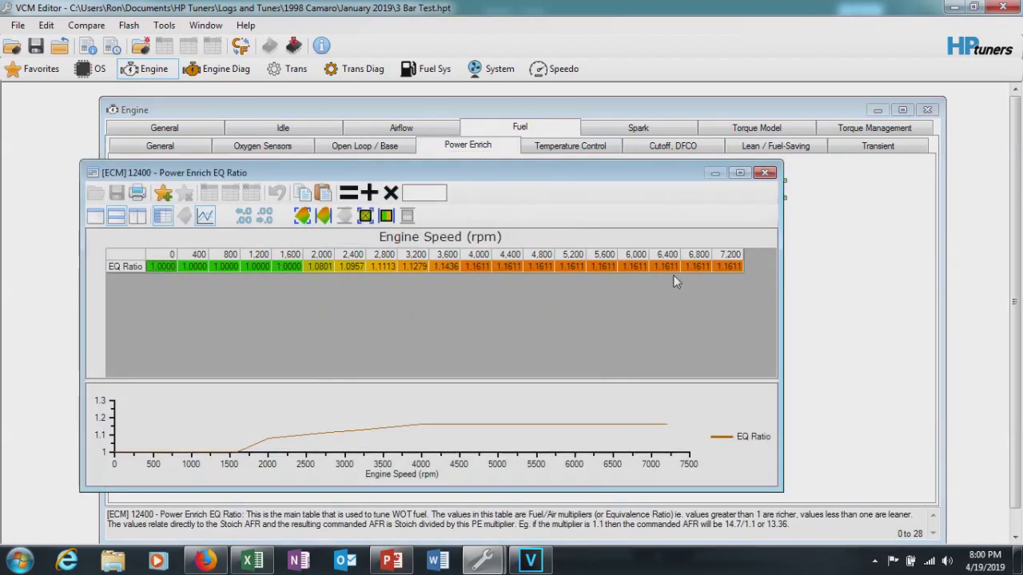
click(767, 174)
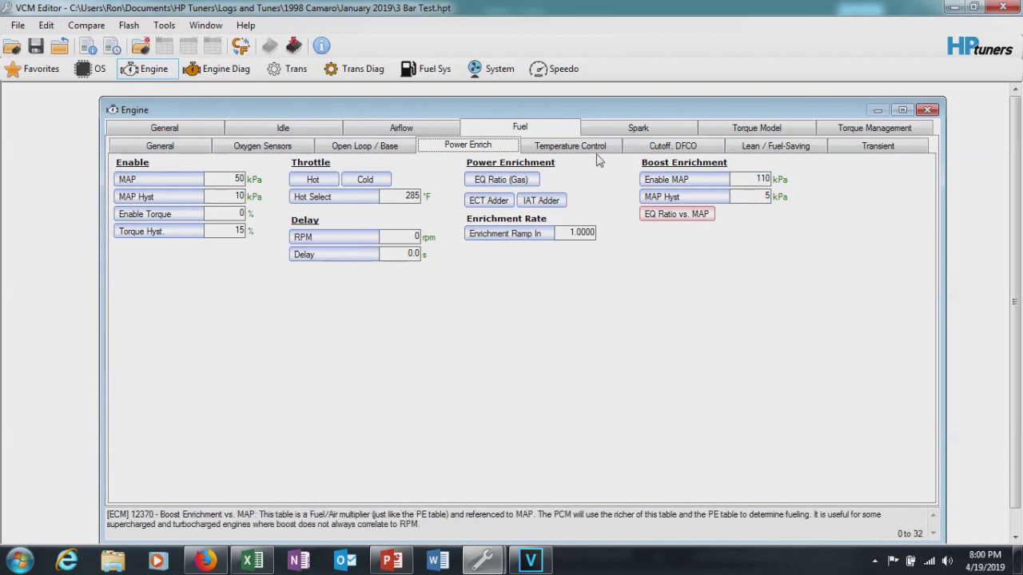
Step: Review the remaining fuel settings: deceleration fuel cutoff, transient fuel with its Min Fuel Milligrams, and the Stoich AFR
click(675, 147)
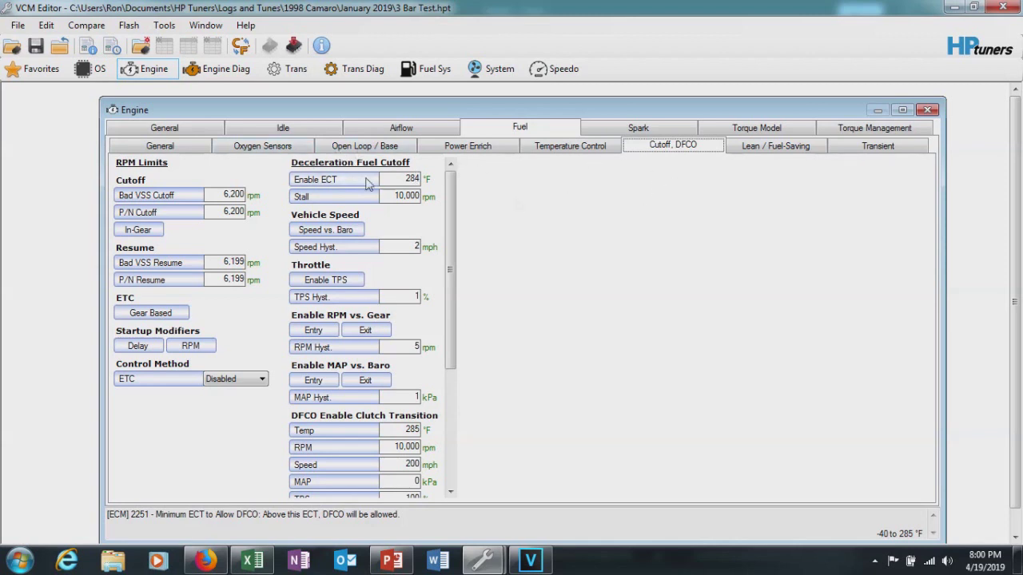
click(876, 147)
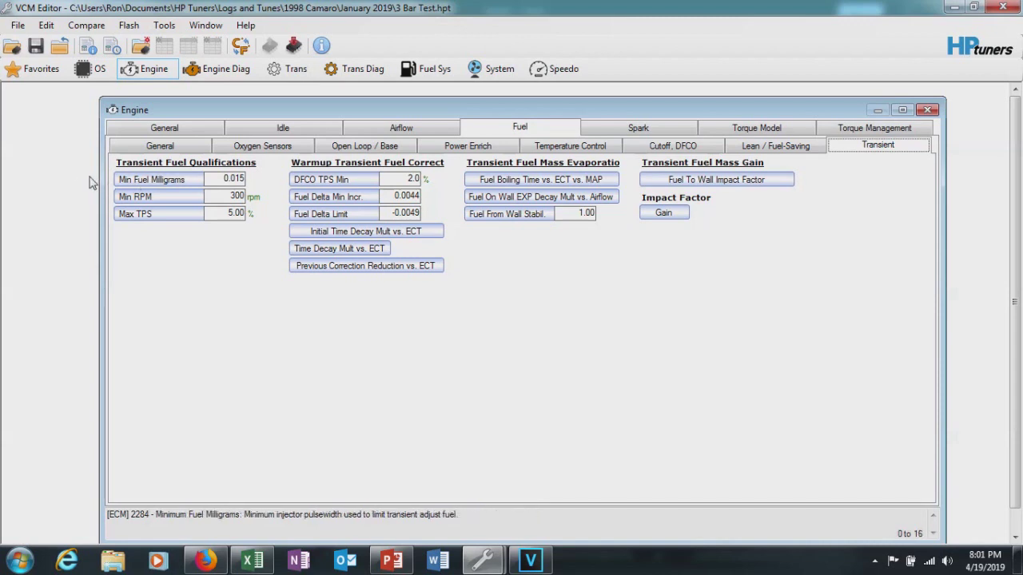
click(218, 177)
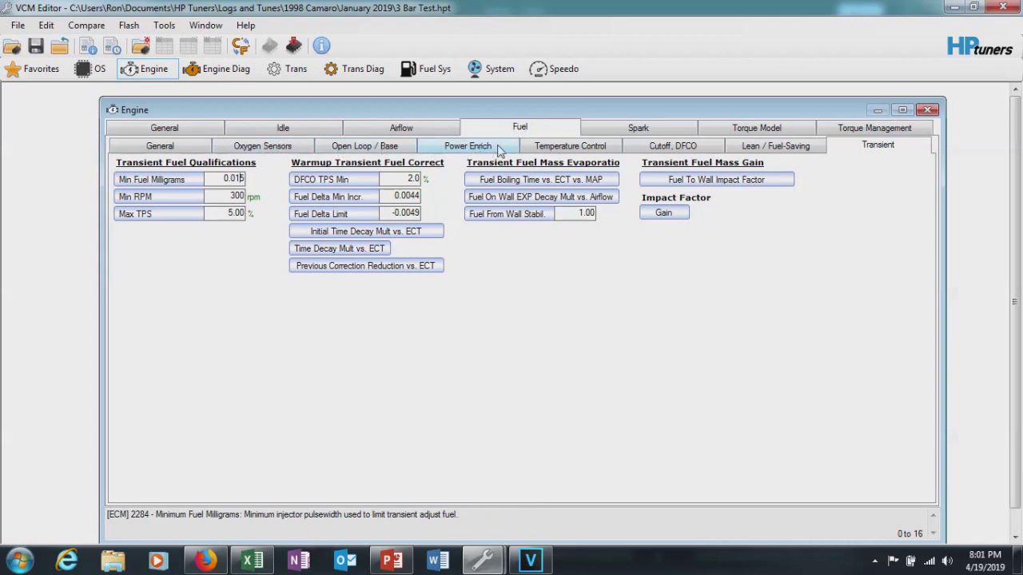
click(174, 144)
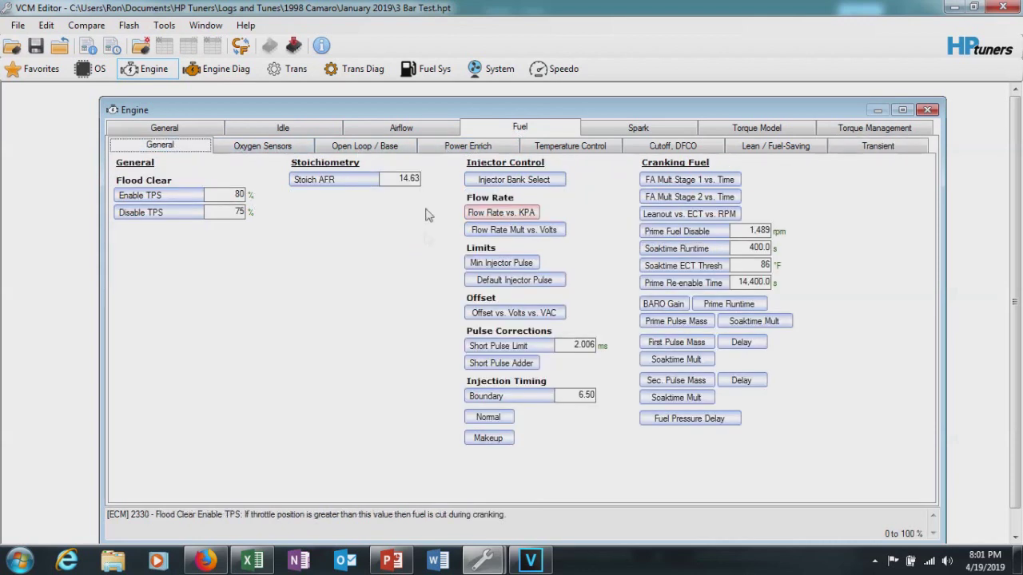
click(409, 177)
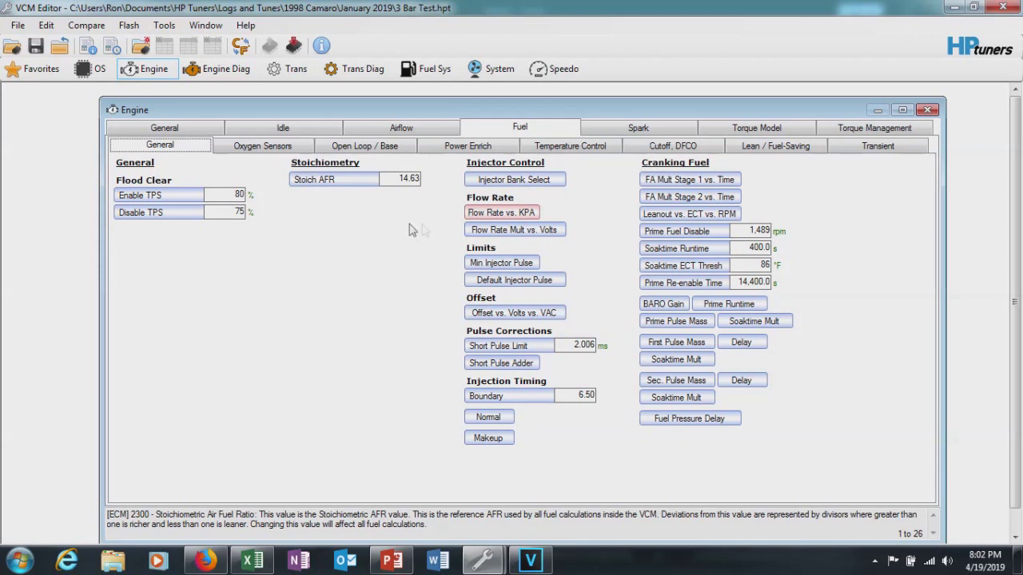
Step: Examine the High Octane main spark table of airmass vs. RPM, including its enlarged 3D surface, and close it
click(394, 130)
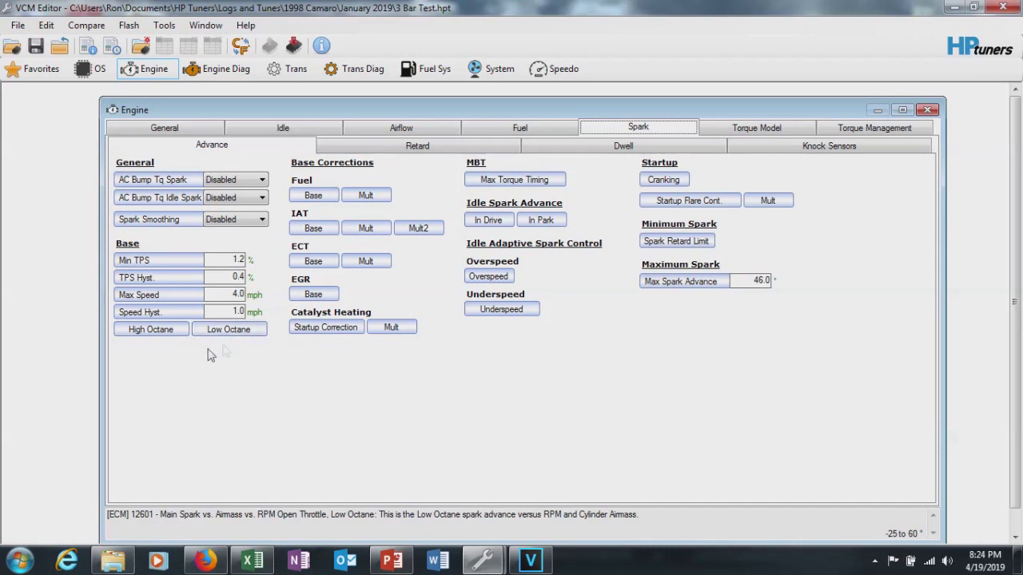
click(156, 332)
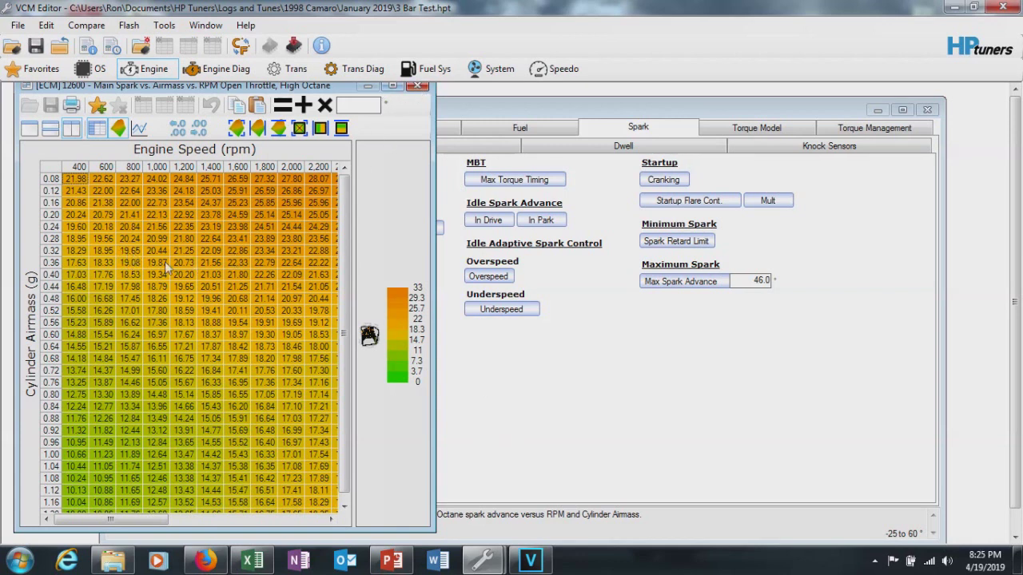
click(419, 86)
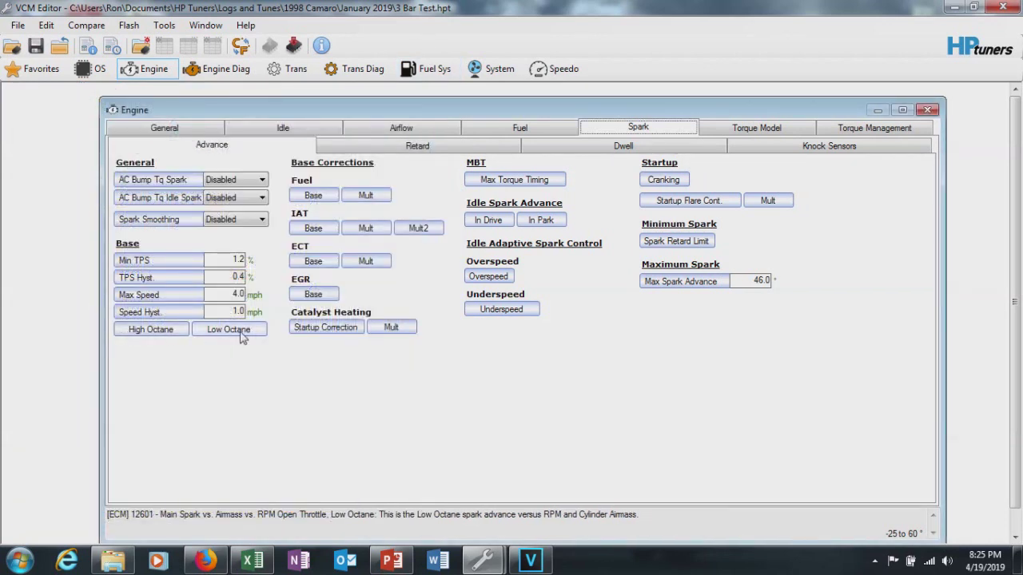
click(151, 330)
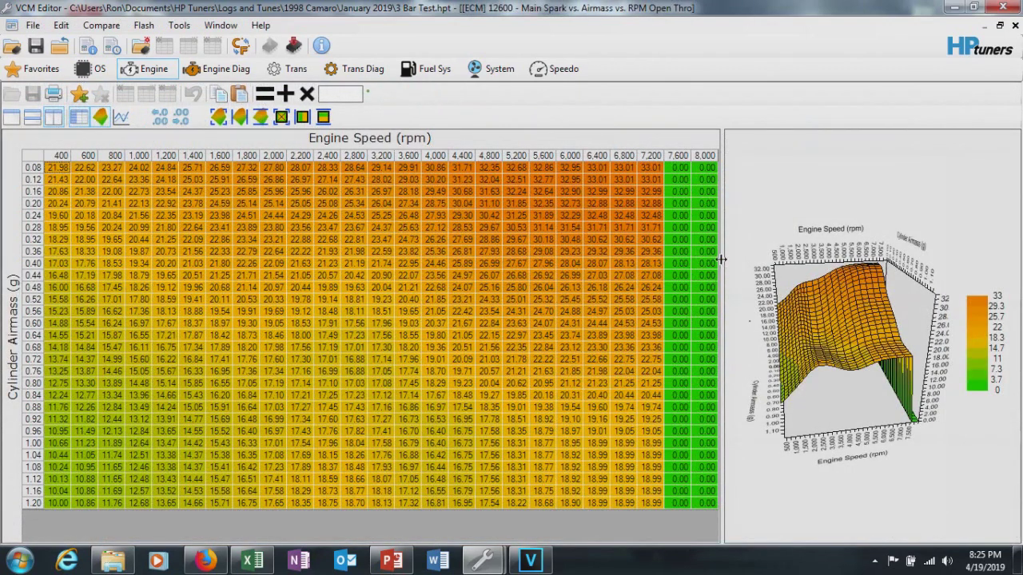
drag(722, 328, 472, 328)
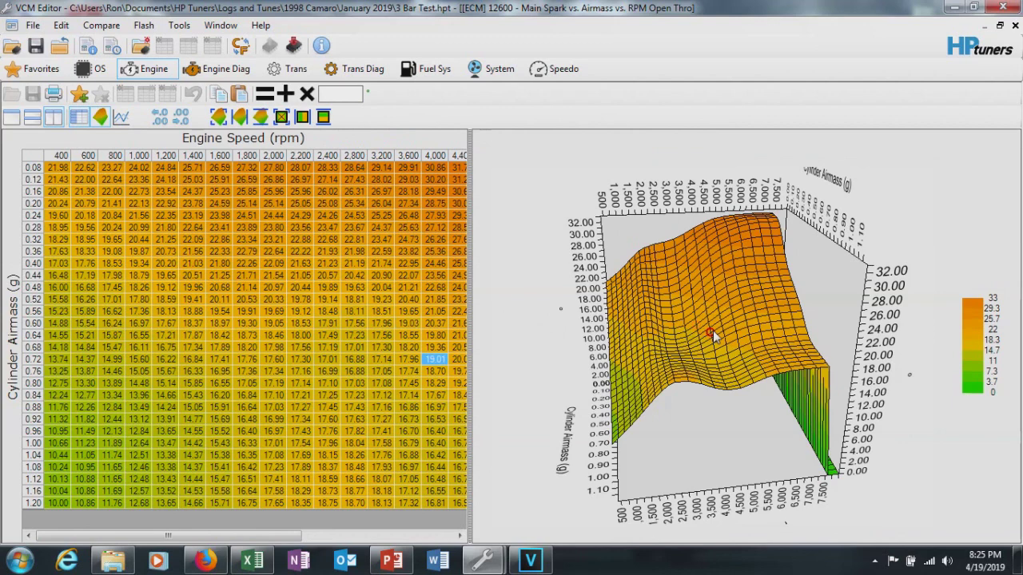
drag(713, 330, 756, 355)
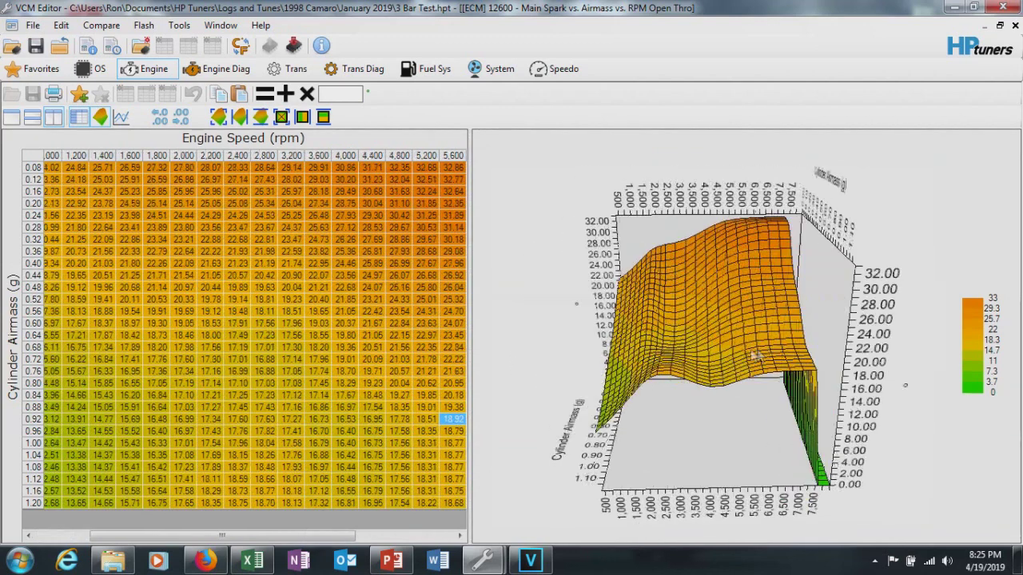
click(1001, 26)
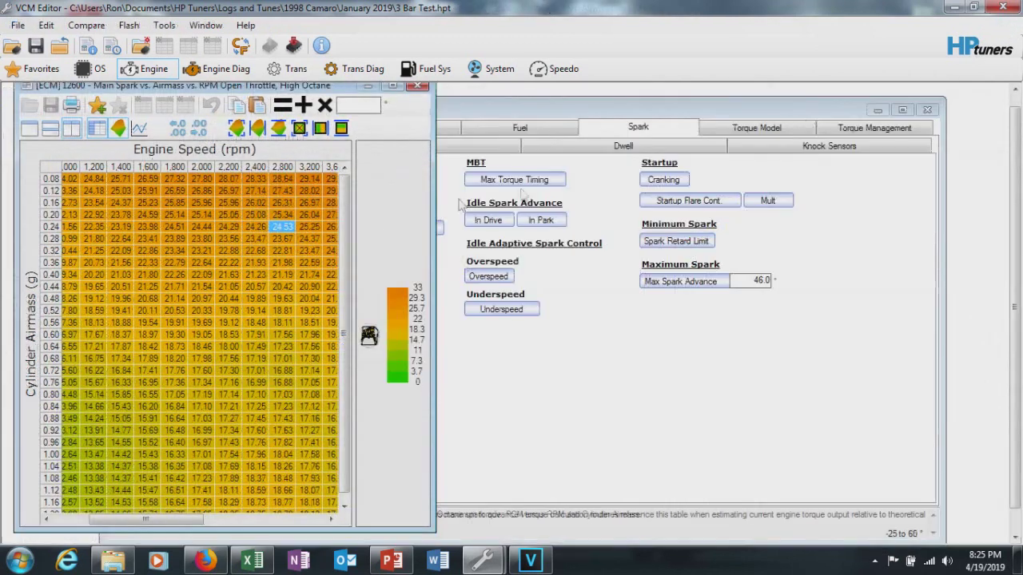
click(421, 86)
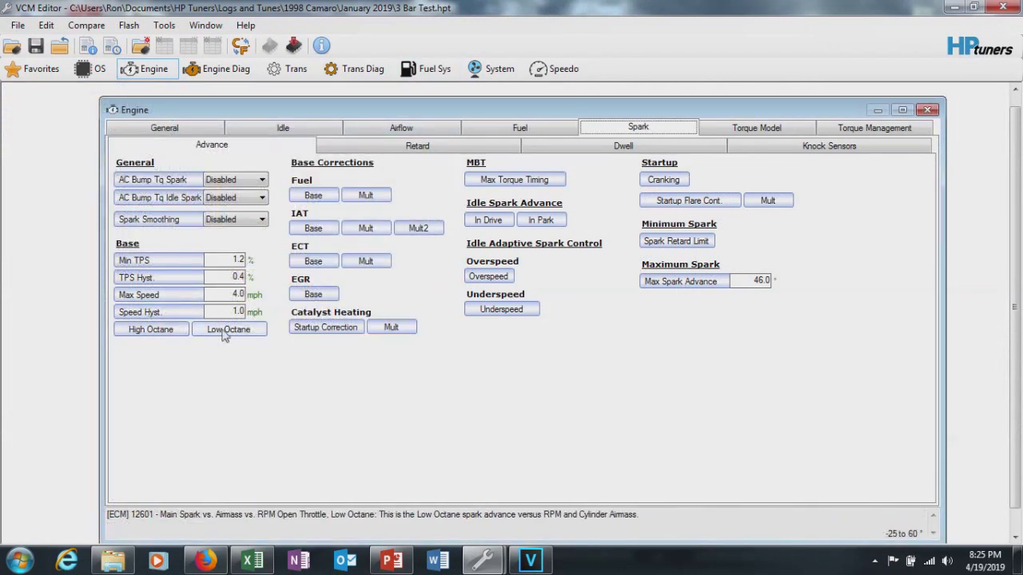
Step: Examine the Low Octane main spark table with its 3D surface enlarged and rotated, and close it
click(247, 333)
drag(847, 288, 510, 288)
drag(631, 326, 759, 323)
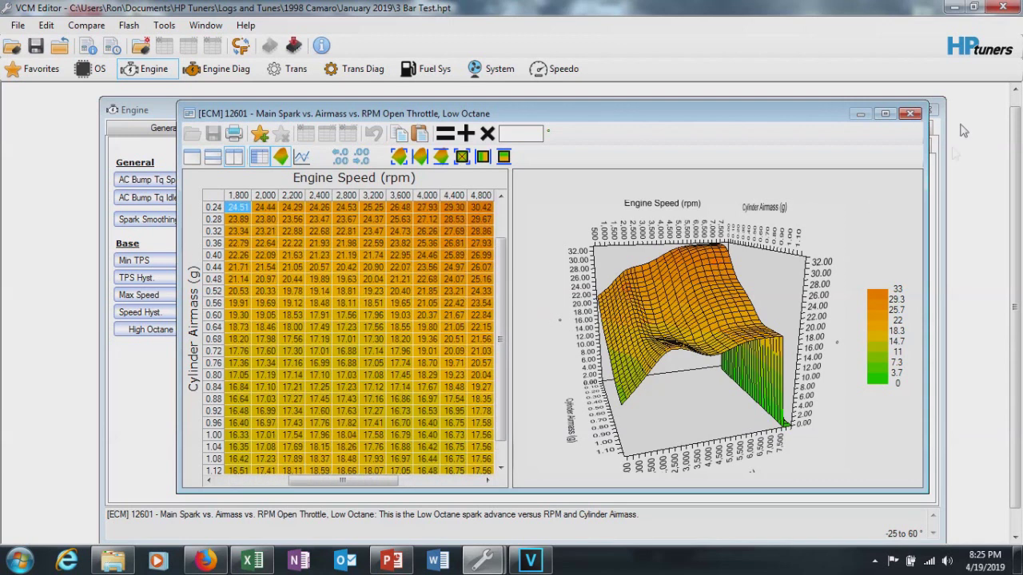
click(912, 115)
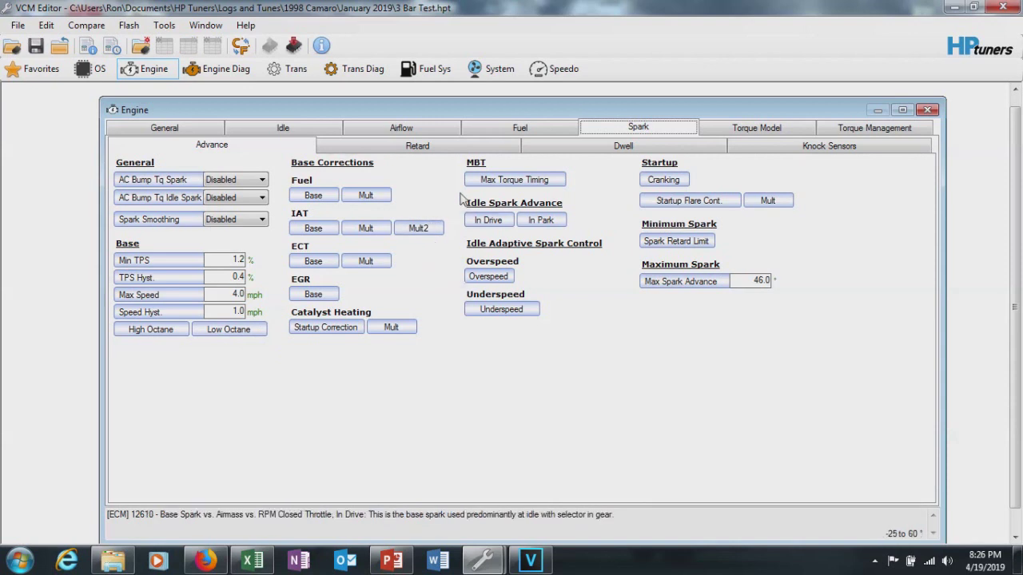
Step: Review the 1.00 g and 0.52 g rows of the In Drive idle base spark table, and recheck the Low Octane spark table
click(489, 221)
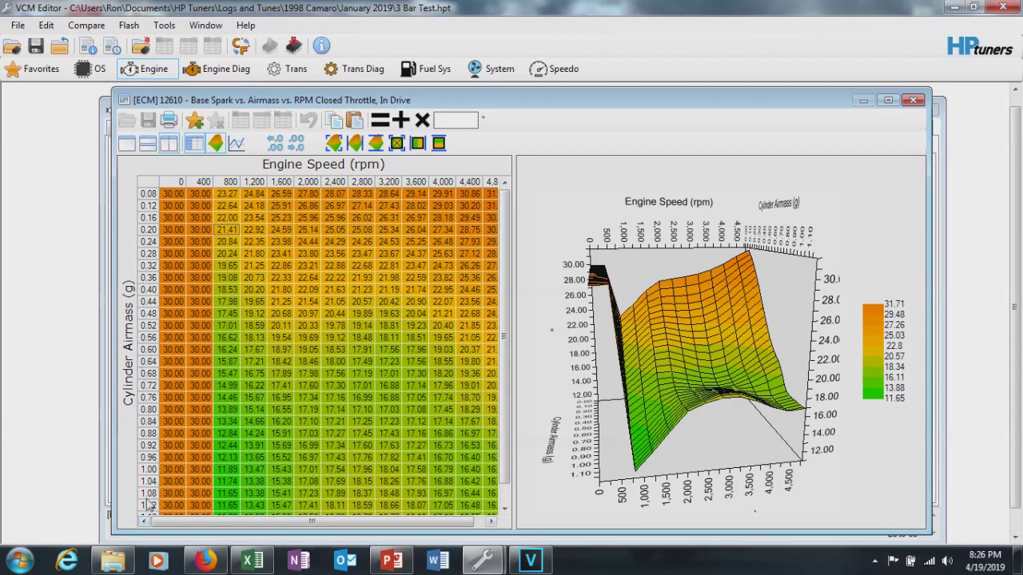
click(151, 472)
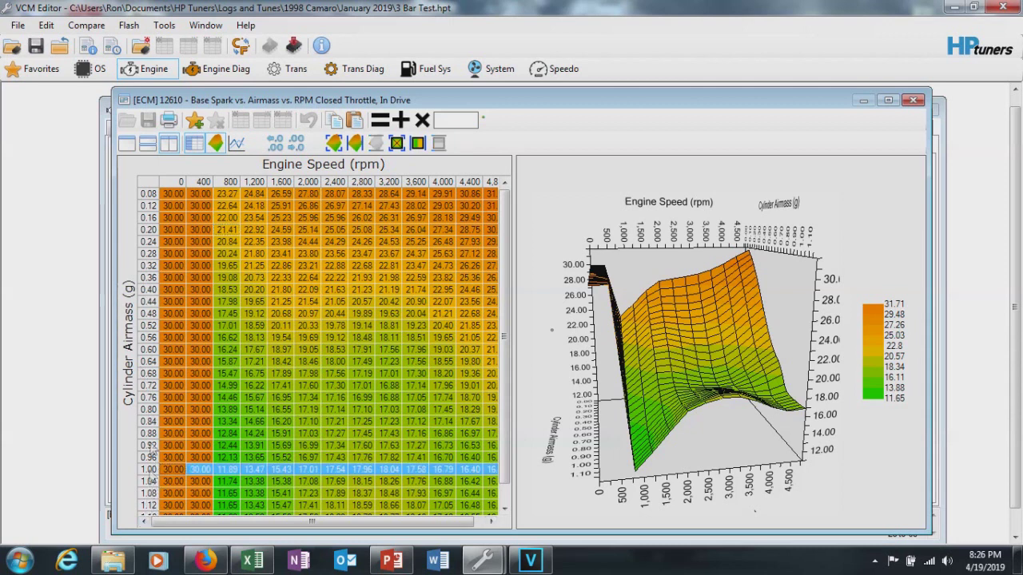
click(150, 327)
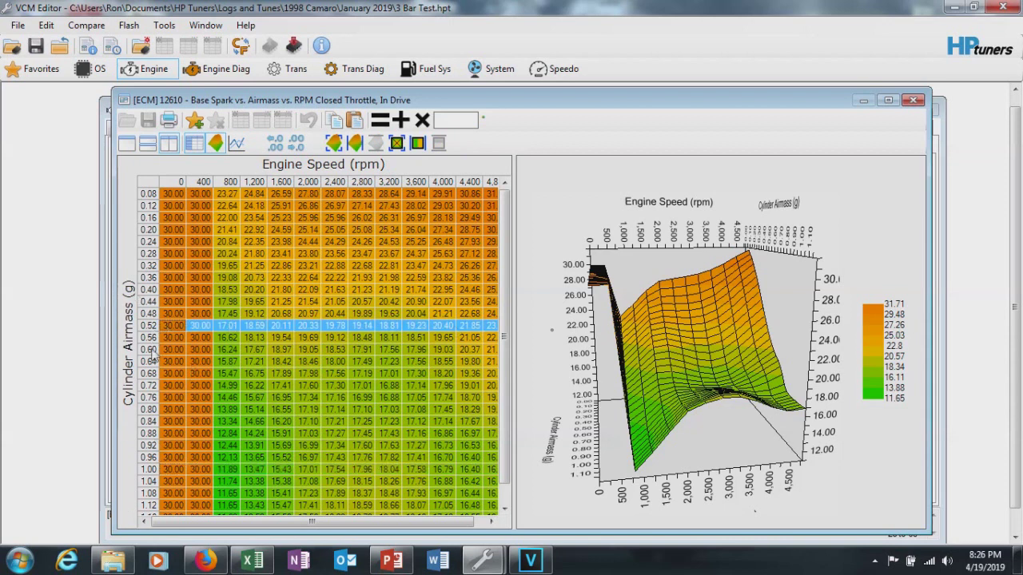
click(914, 100)
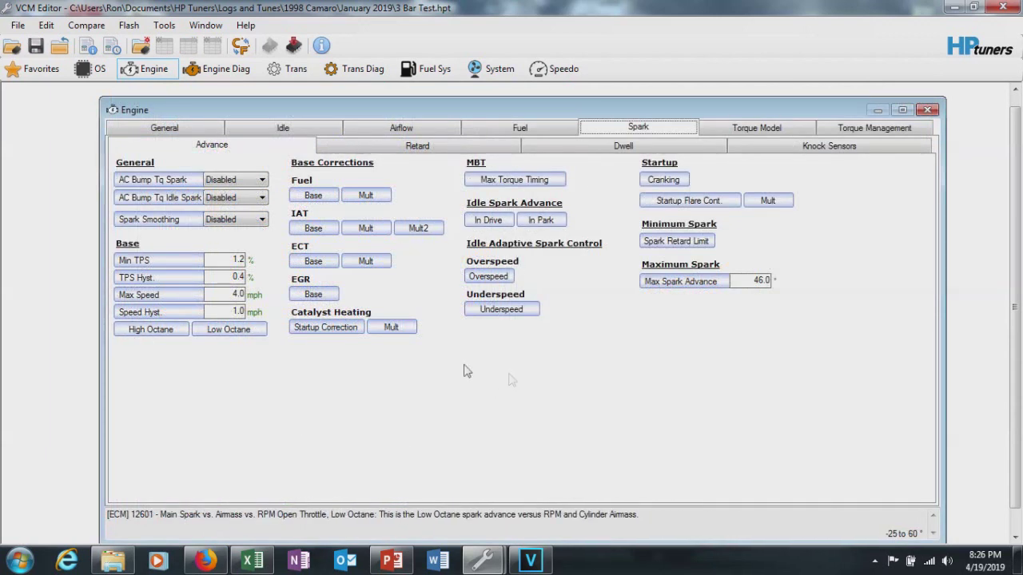
click(228, 329)
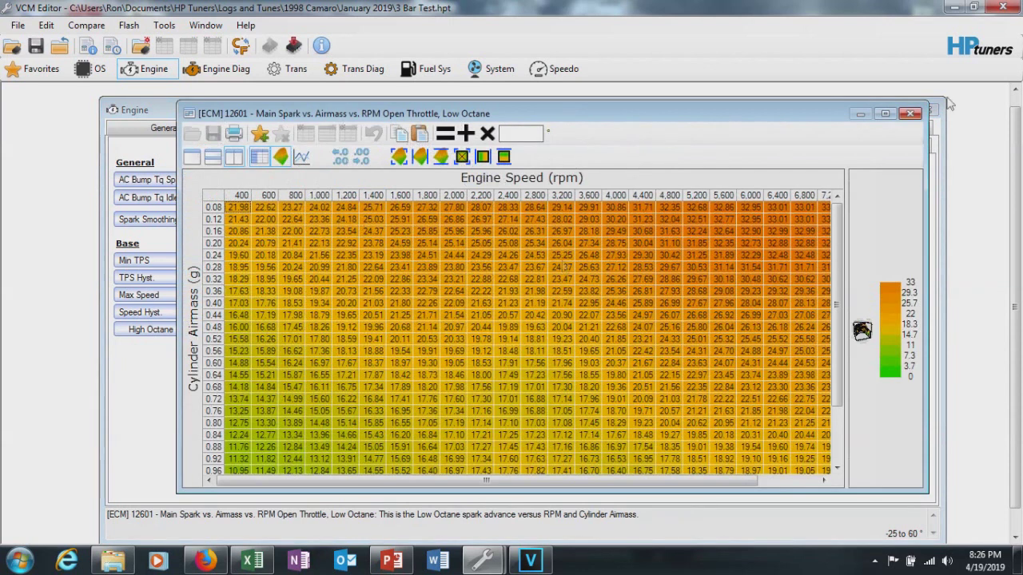
click(914, 112)
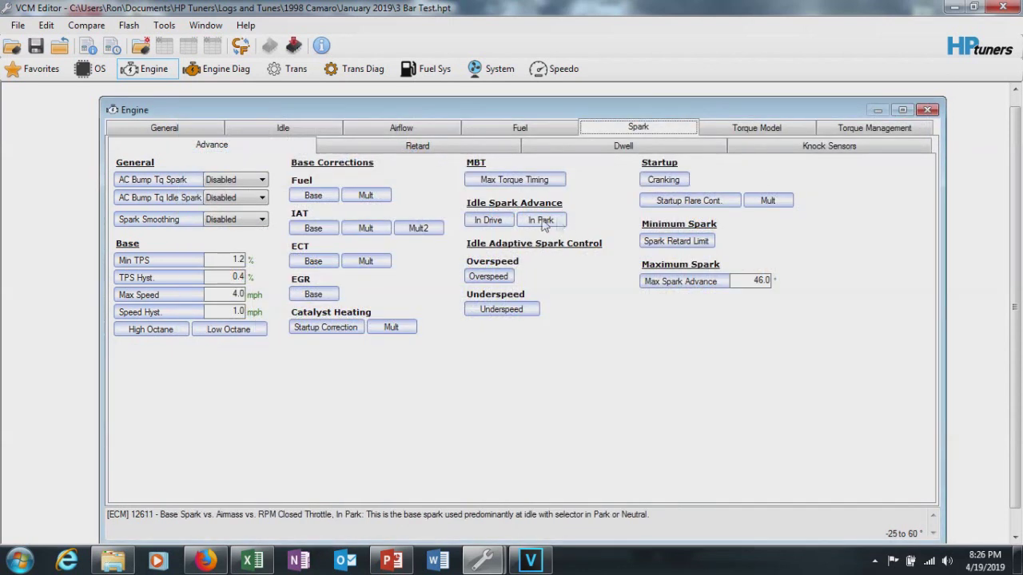
Step: Compare the Idle Overspeed and Idle Underspeed Spark vs. RPM Error tables, closing each one
click(485, 278)
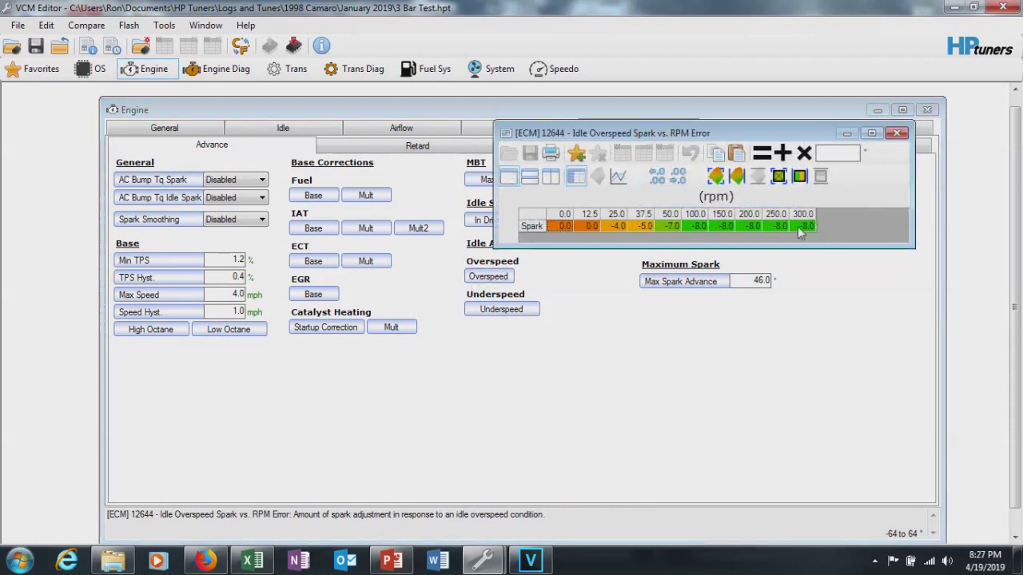
click(897, 134)
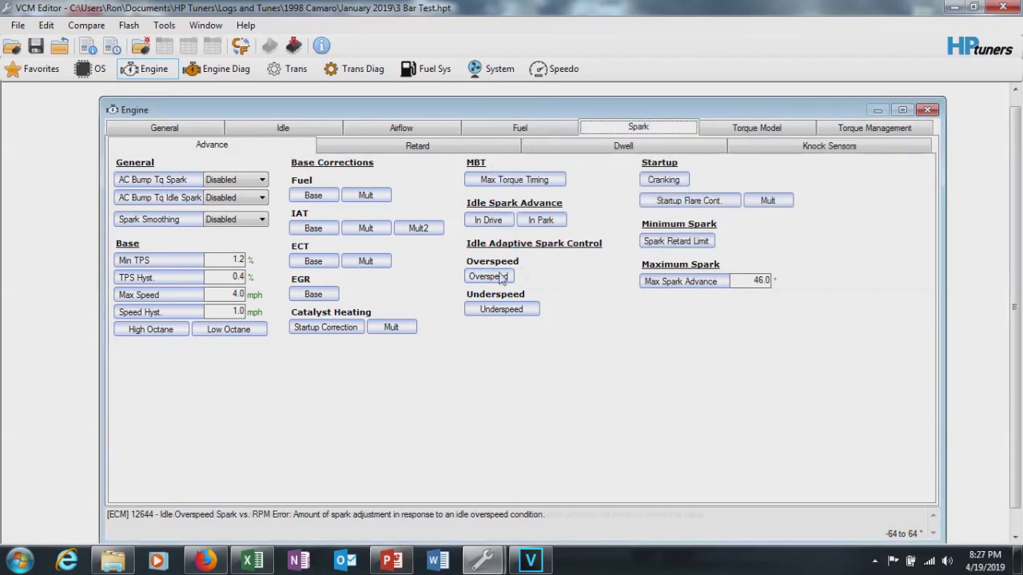
click(500, 311)
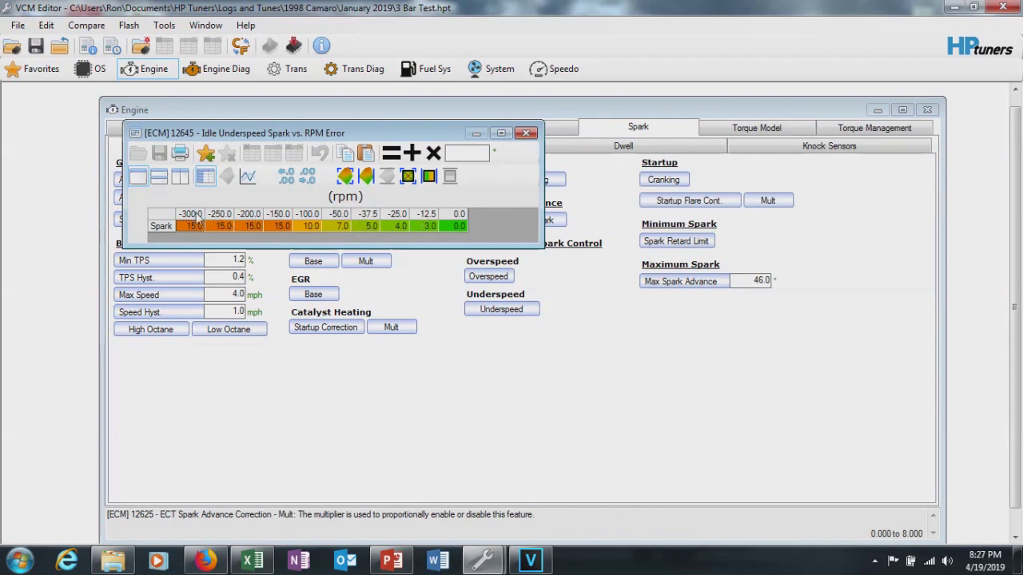
click(526, 133)
click(488, 275)
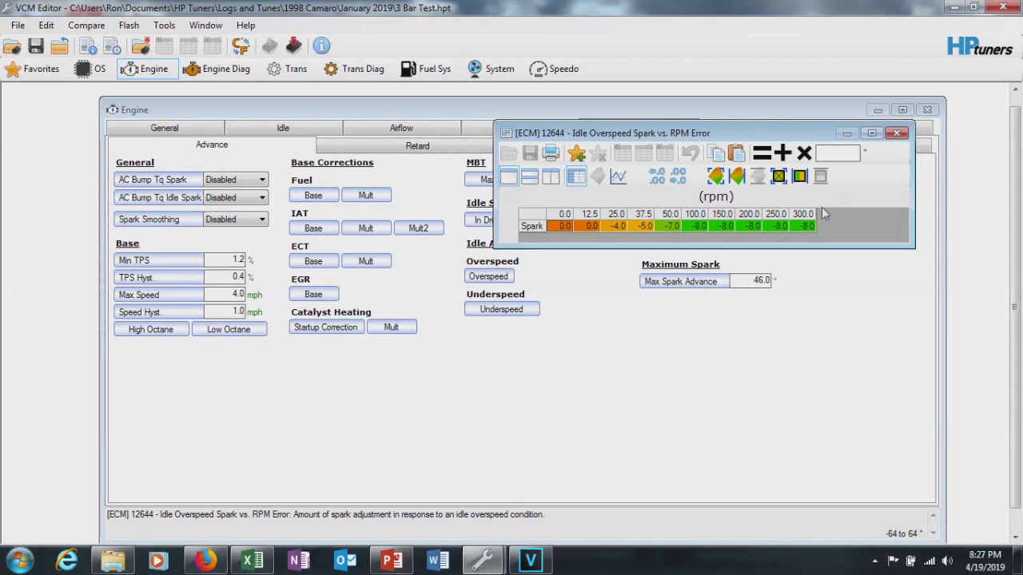
click(896, 134)
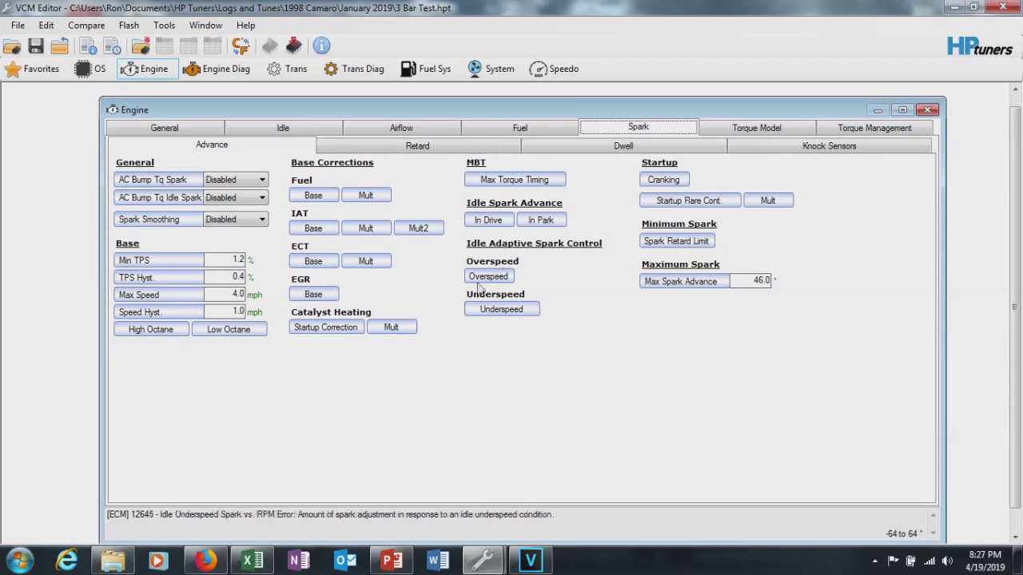
Step: Review the Knock Retard Amount table and the Burst Knock Enable Delta Cyl Air Threshold vs. RPM table
click(417, 147)
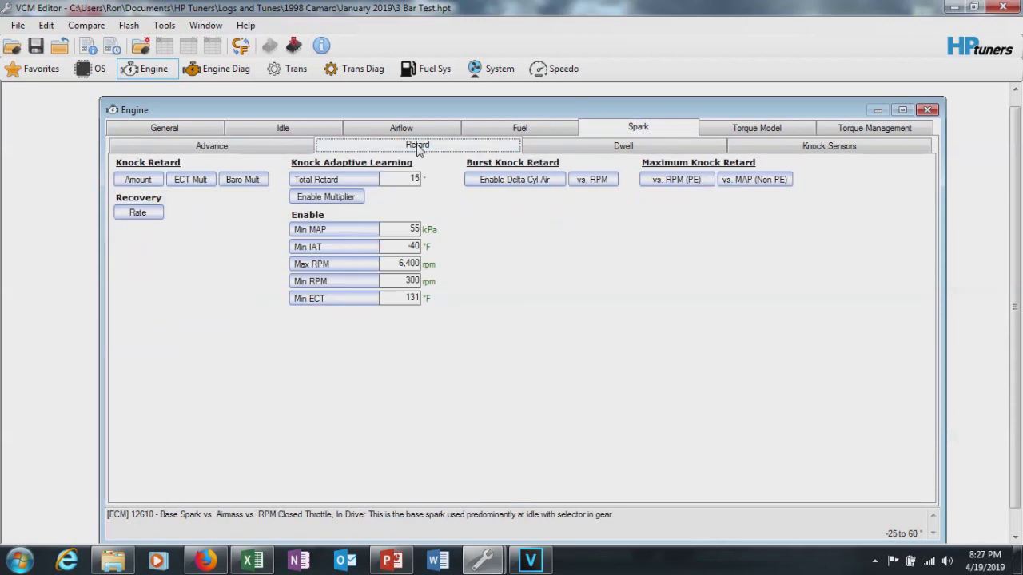
click(138, 180)
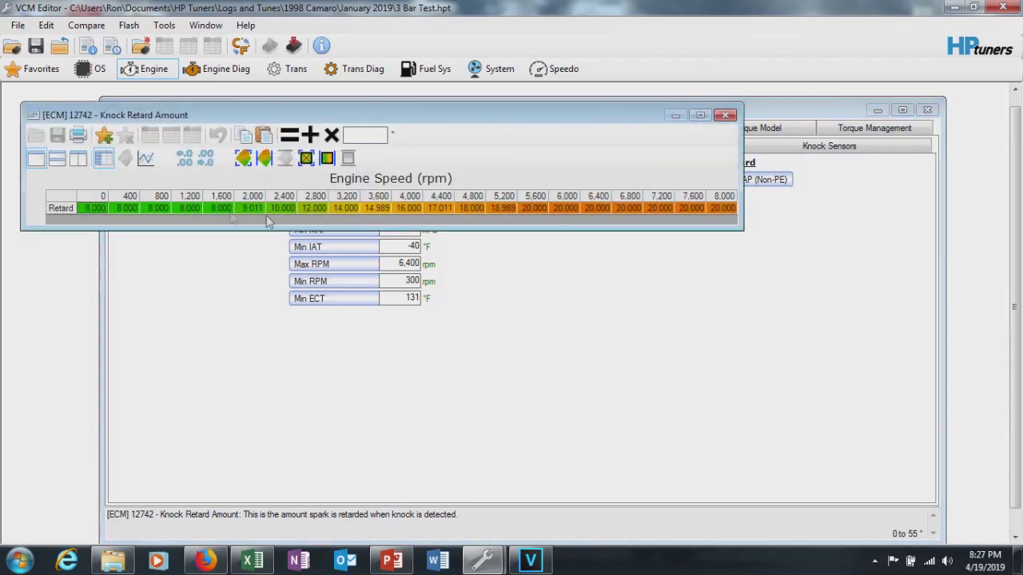
click(726, 117)
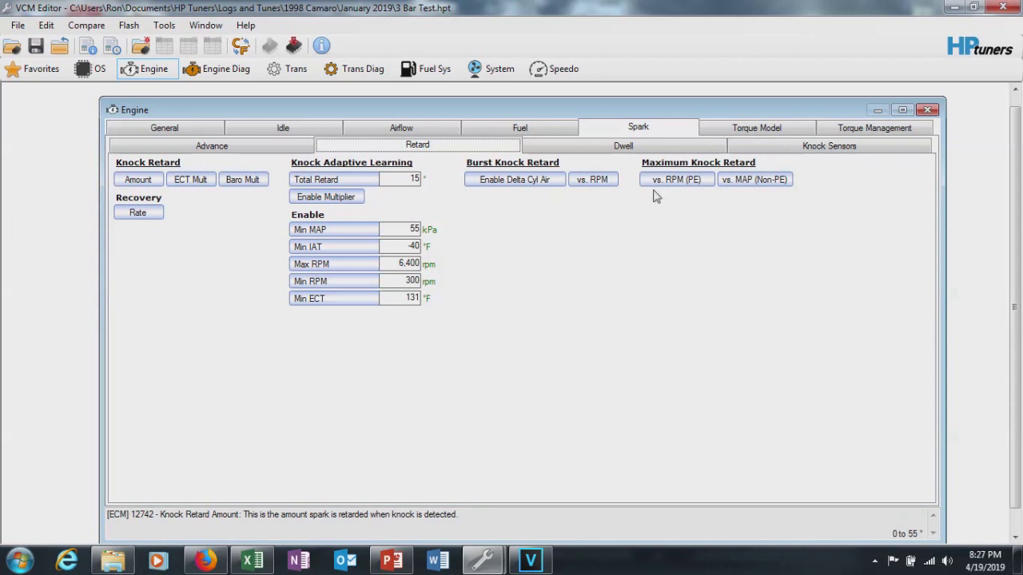
click(516, 182)
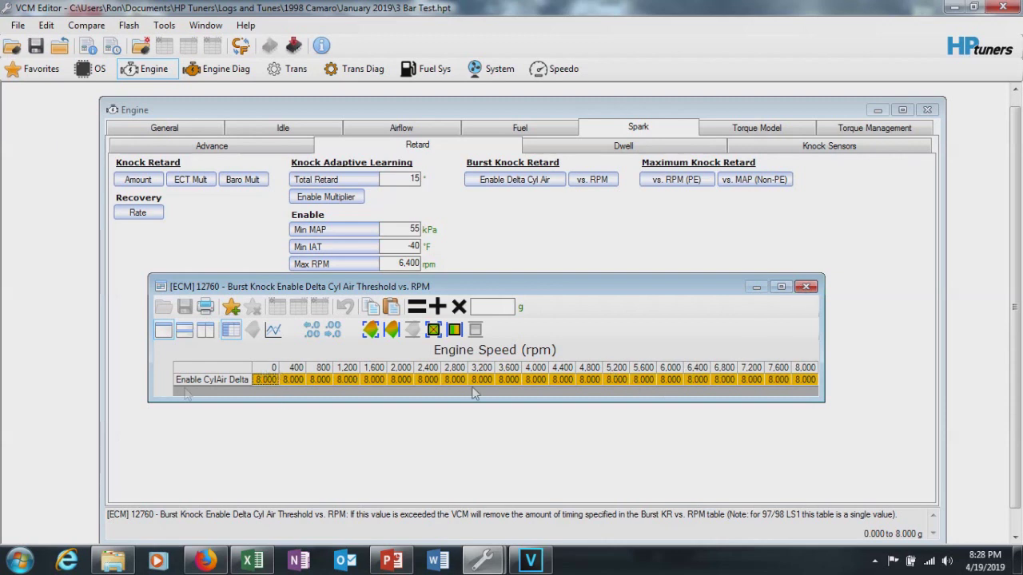
Step: Close the burst knock threshold table and compare the Spark Advance settings with the Knock Retard settings
click(807, 287)
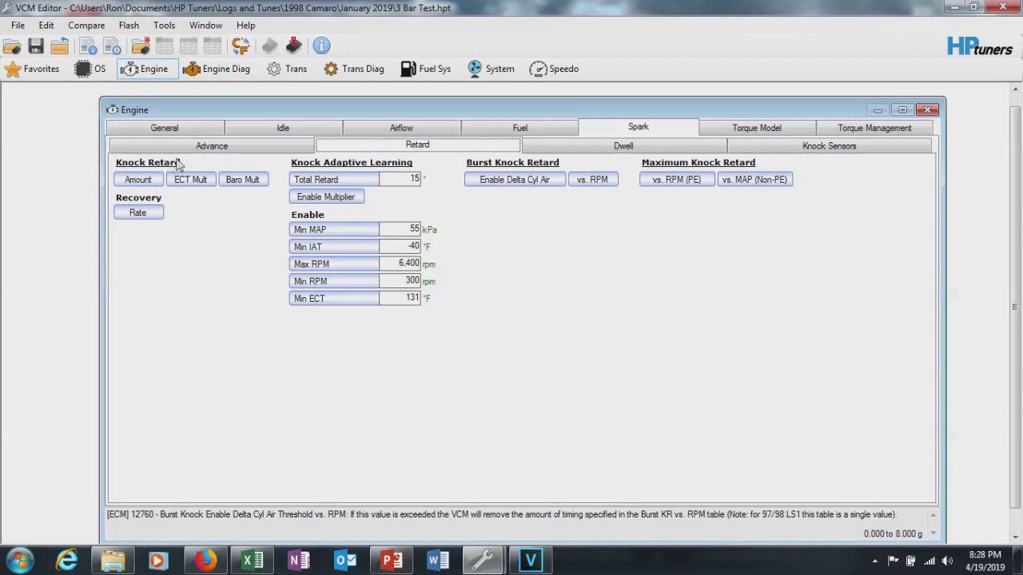
click(247, 147)
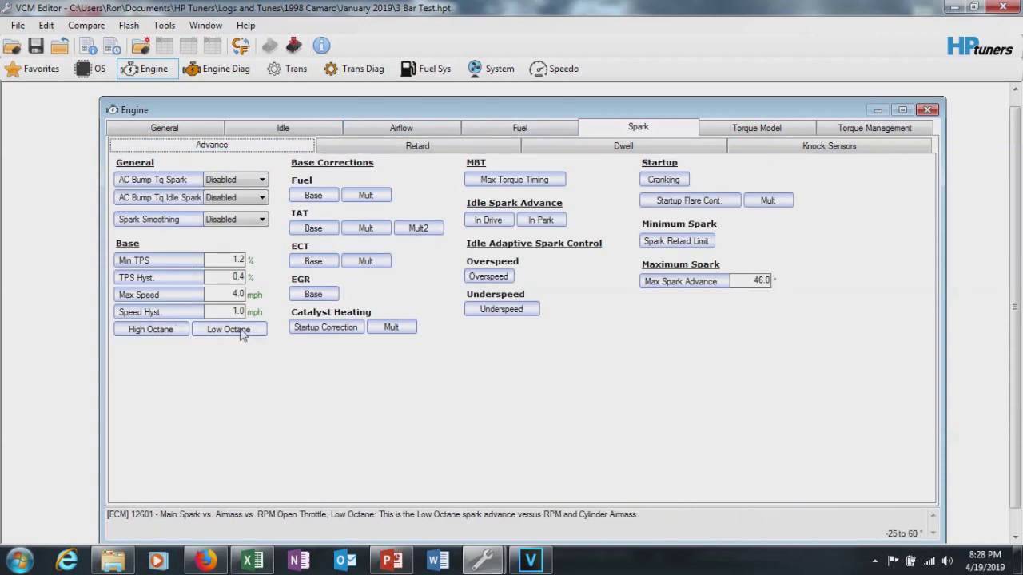
click(433, 148)
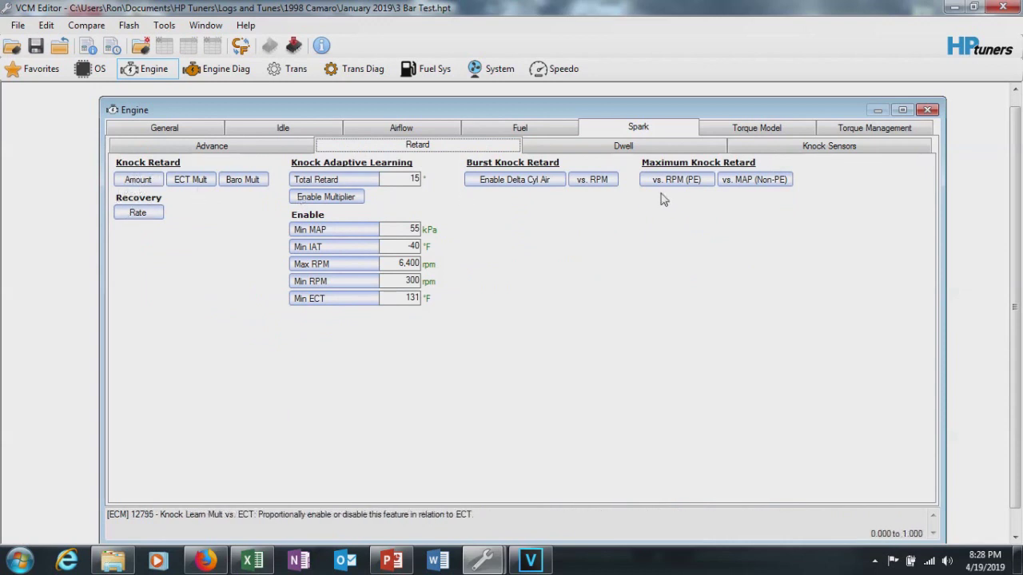
Step: Review the Knock Sensor Level tables for Tip In TPS and Tip In RPM, closing each one
click(796, 151)
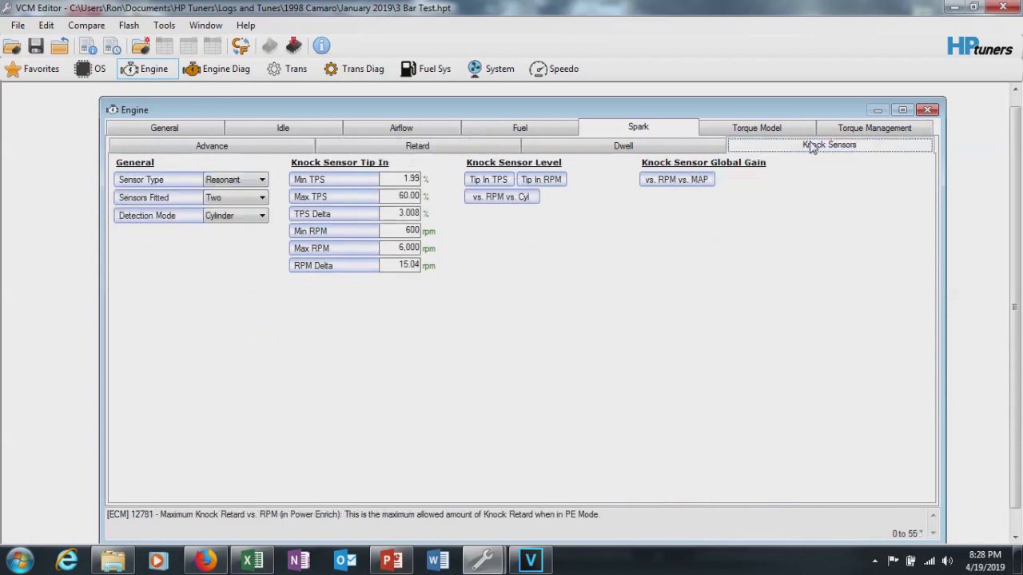
click(488, 179)
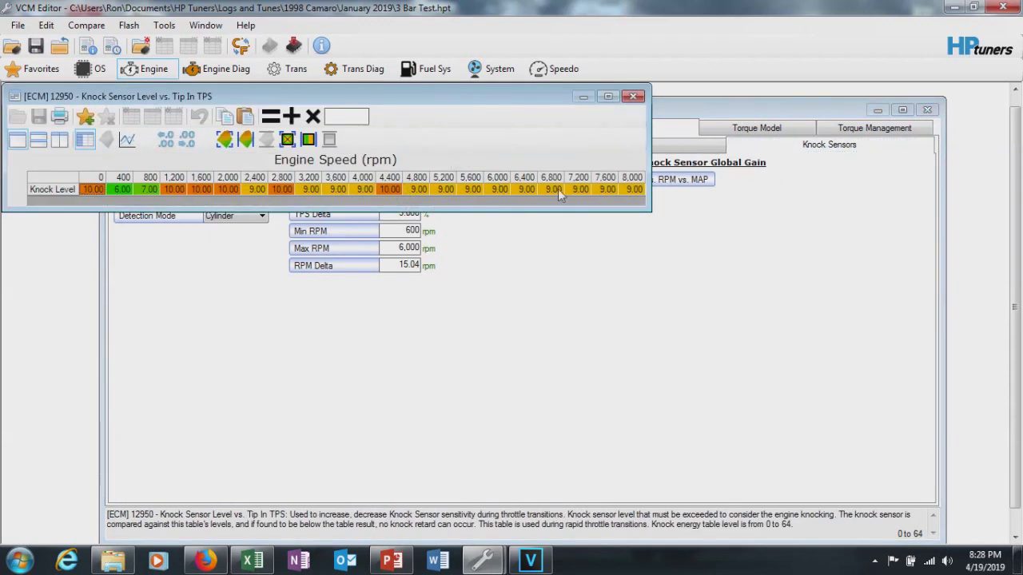
click(633, 96)
click(550, 179)
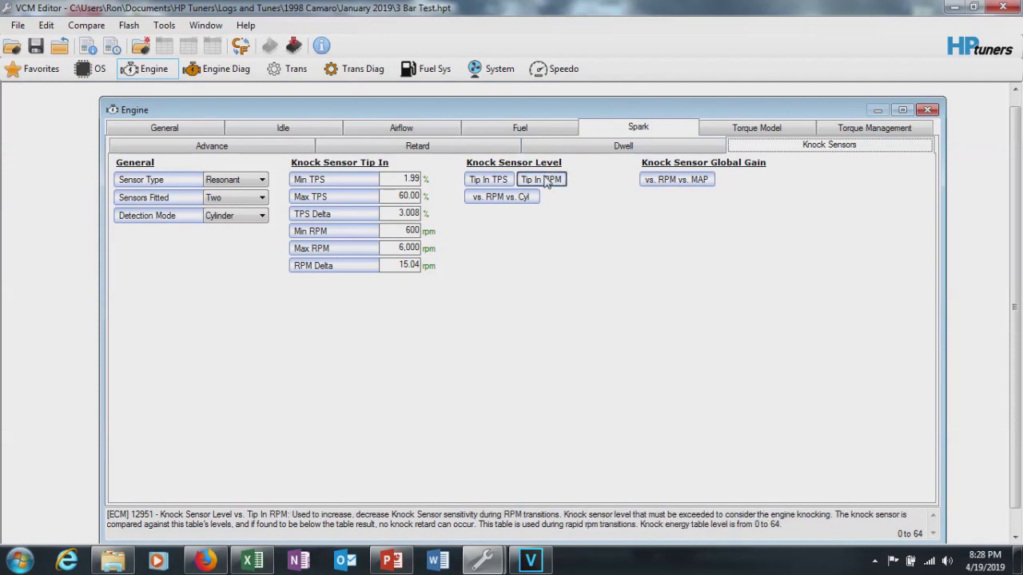
click(671, 134)
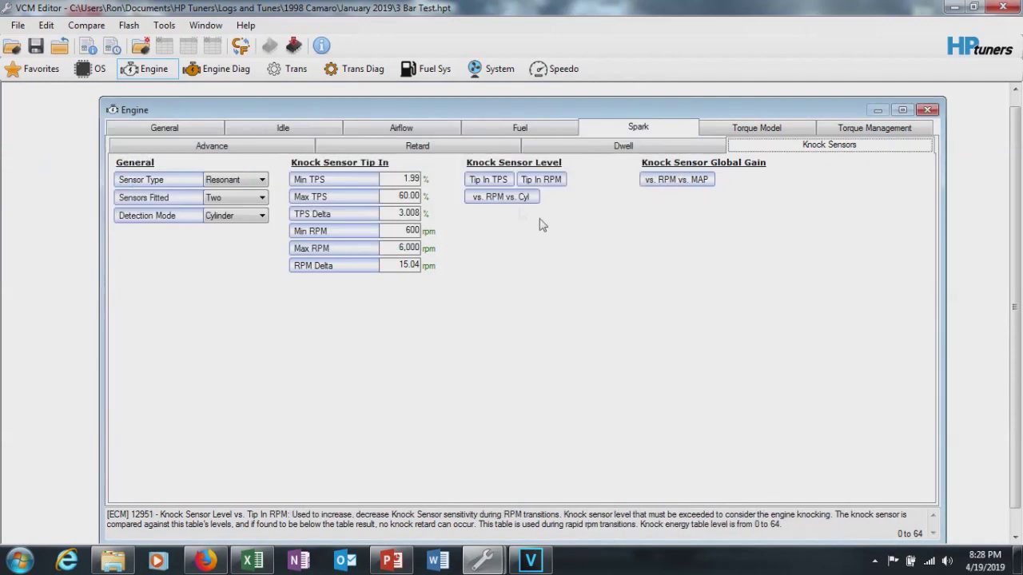
Step: Review the Knock Sensor Level vs. RPM vs. Cyl table and the Knock Sensor Global Gain vs. RPM vs. MAP table, closing both
click(505, 262)
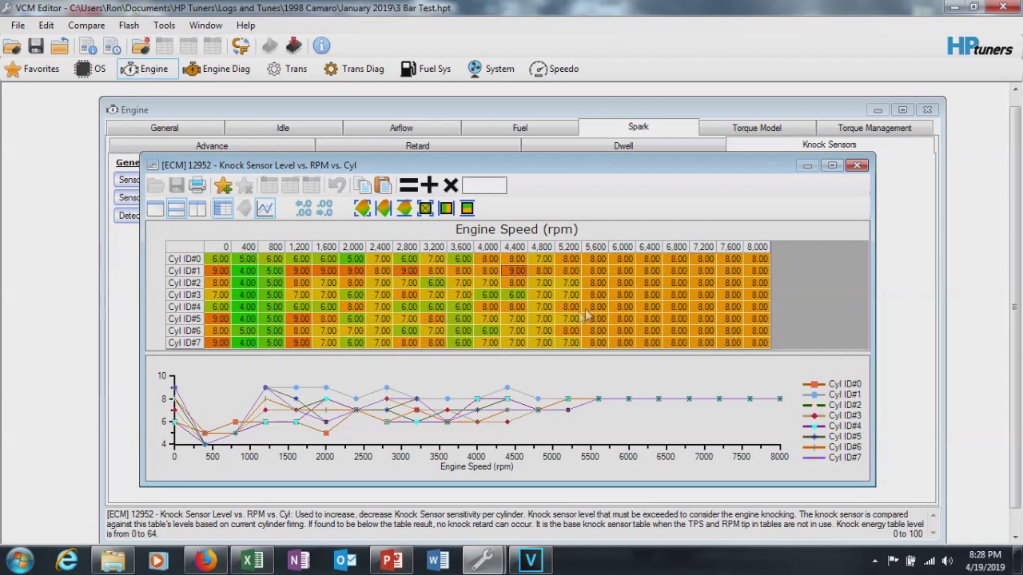
click(857, 164)
click(684, 184)
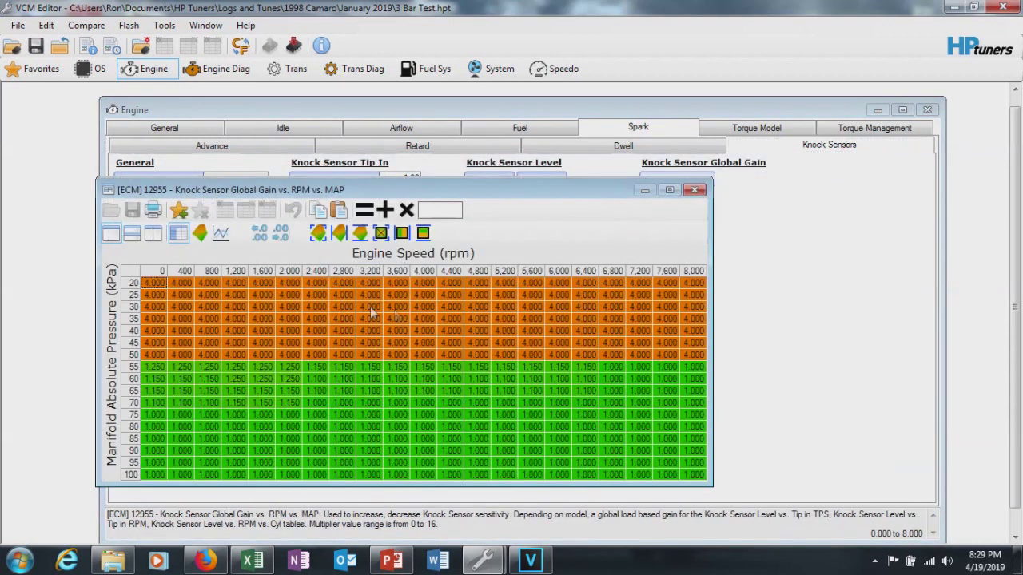
click(694, 190)
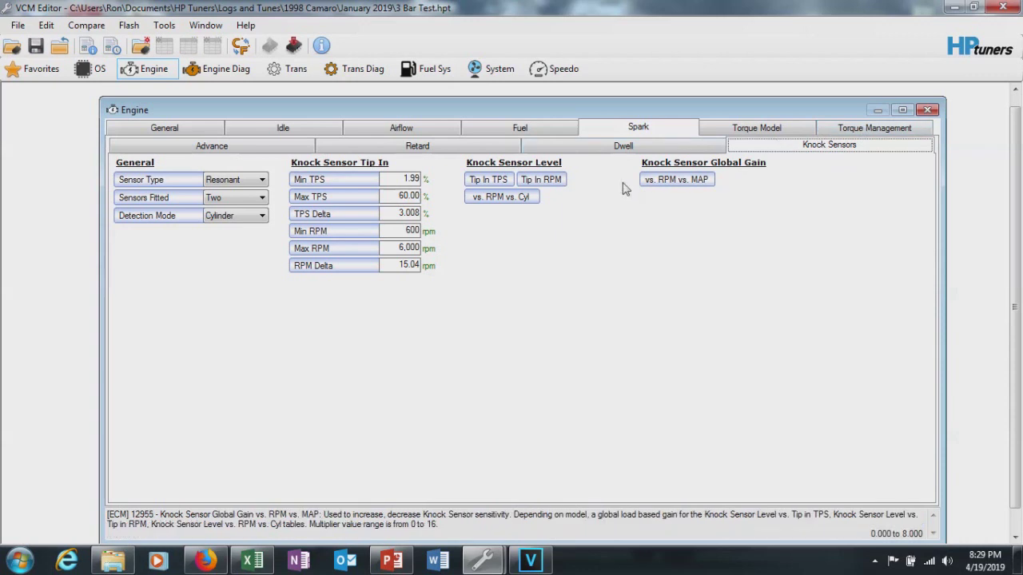
Step: Review the Retard vs. % Torque Reduction table in the torque management settings, close it, and return to the spark settings
click(849, 130)
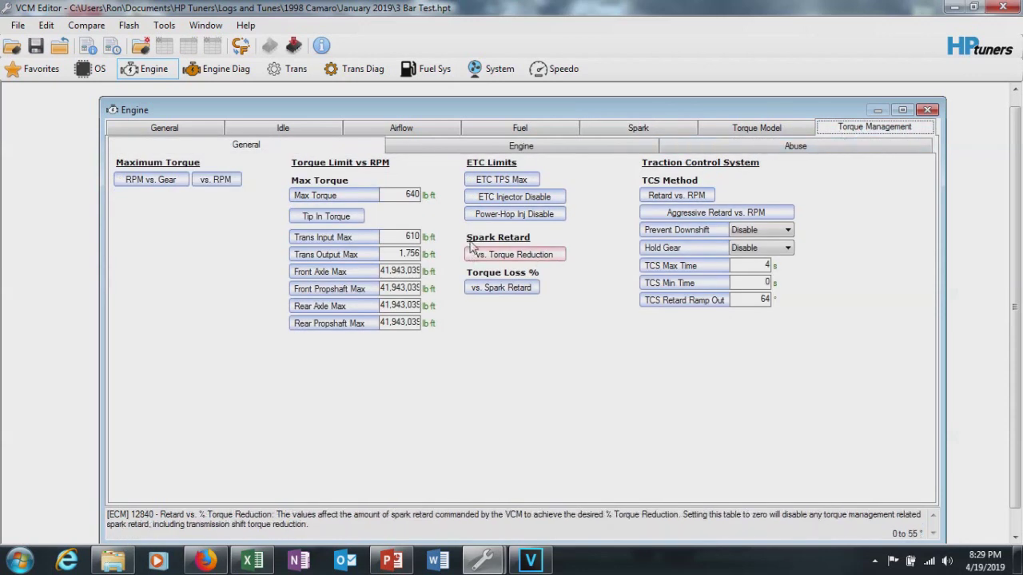
click(515, 255)
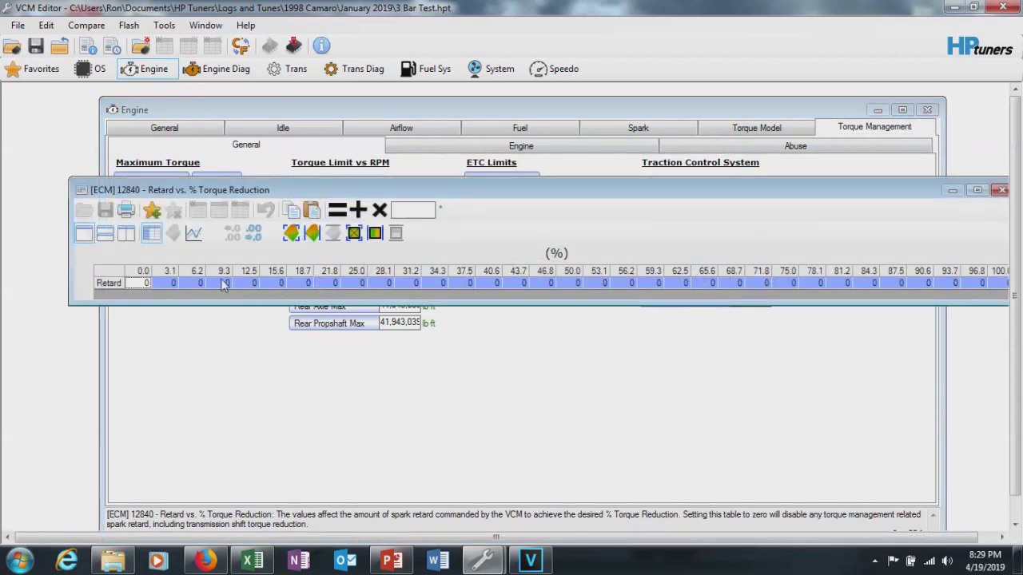
click(1002, 190)
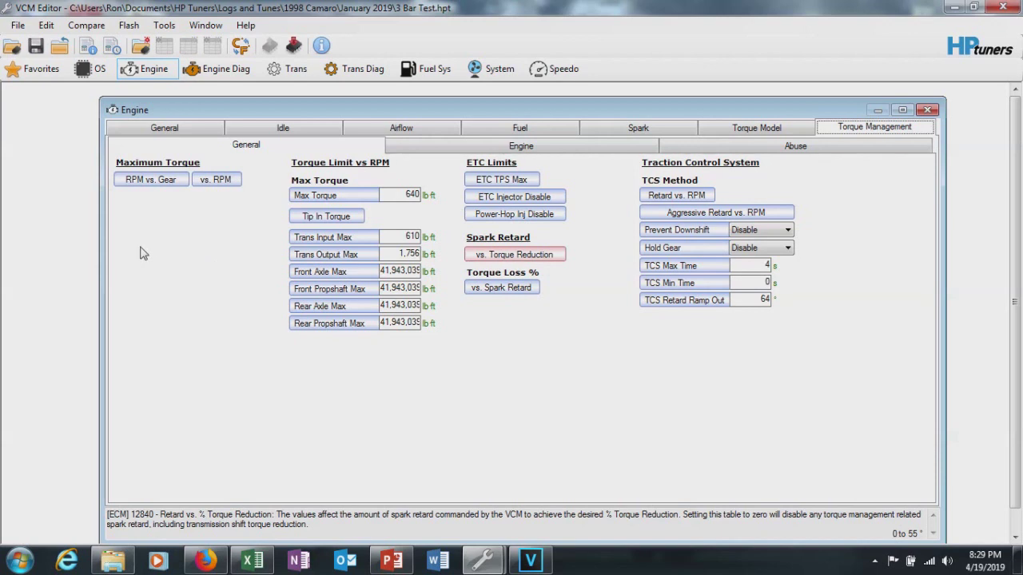
click(639, 128)
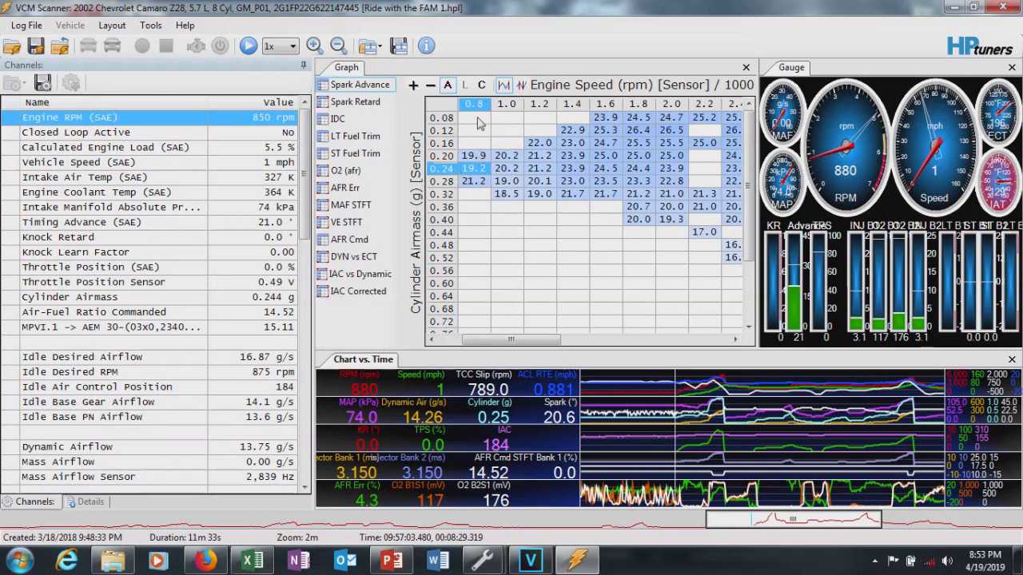
Step: In VCM Scanner, play back the "Ride with the FAM 1.hpl" log with the Spark Advance graph shown
click(251, 48)
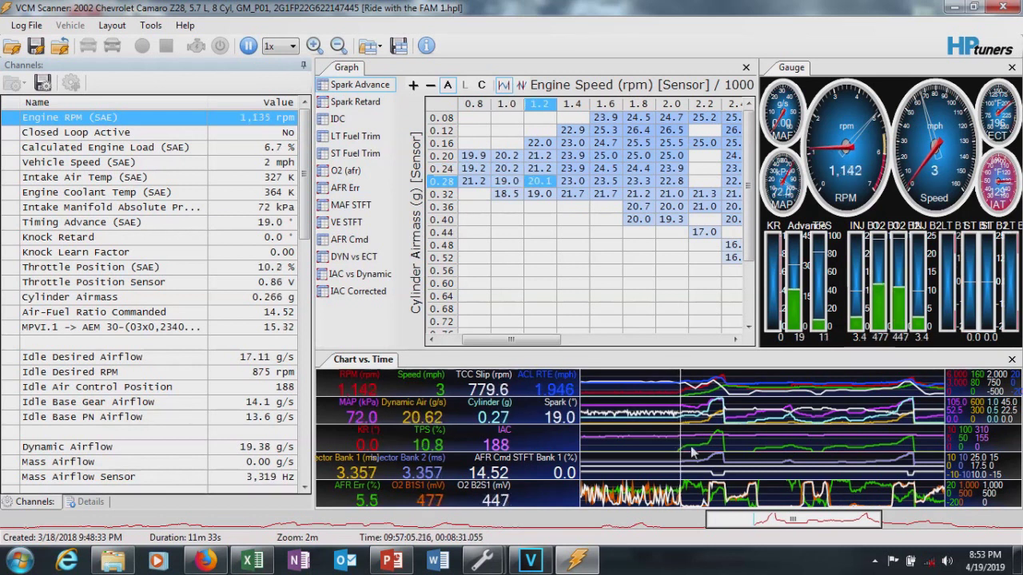
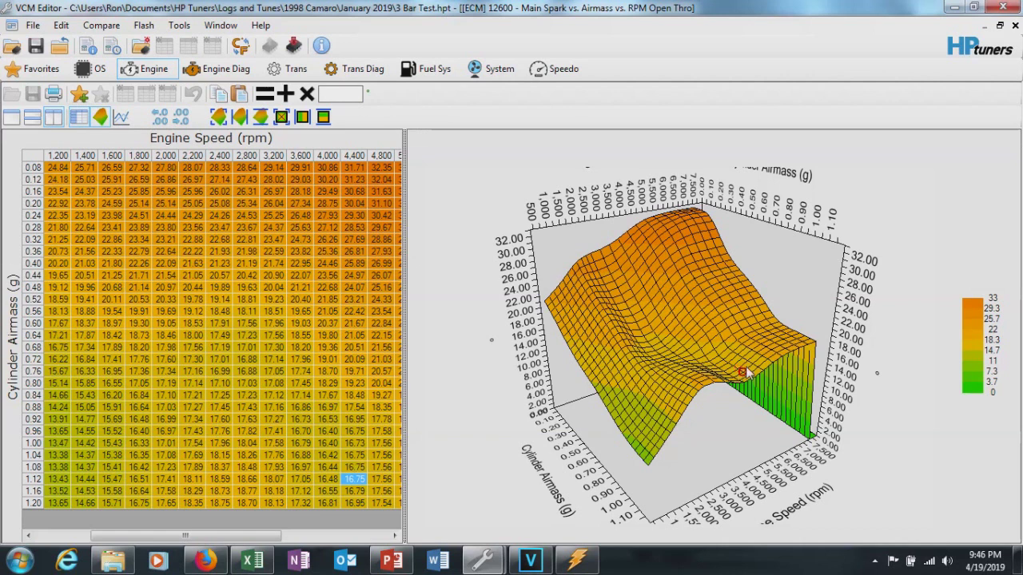
Step: In VCM Editor, close the Main Spark vs. Airmass vs. RPM Open Throttle table
click(1014, 25)
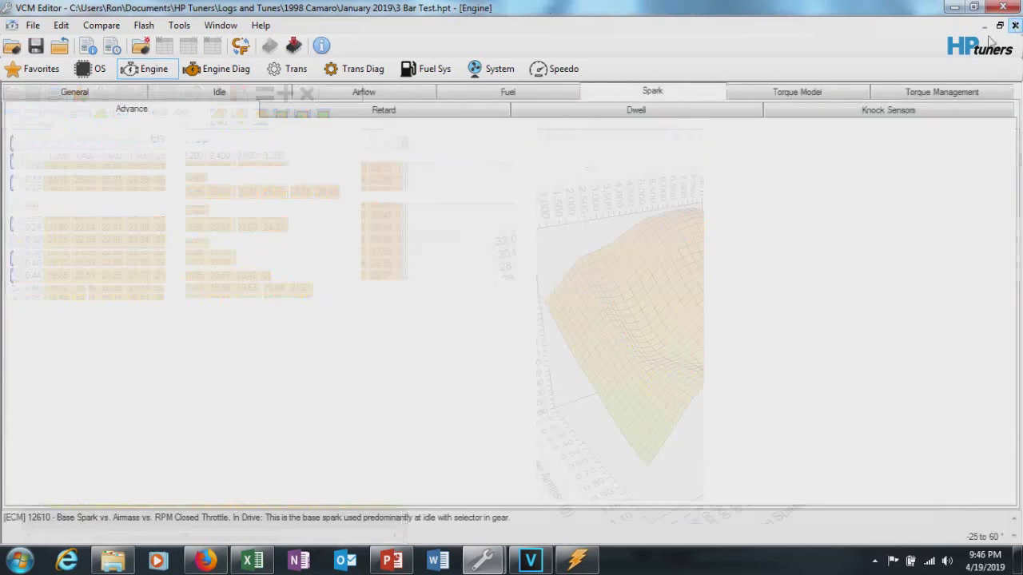